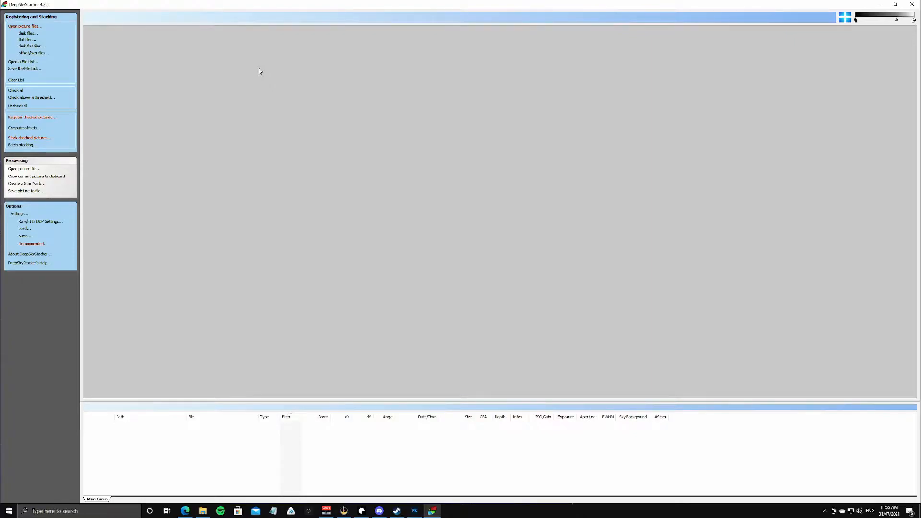
Step: Start adding light frames and browse to the Ha 5 min folder inside DSO pictures > Lagoon
left_click(22, 27)
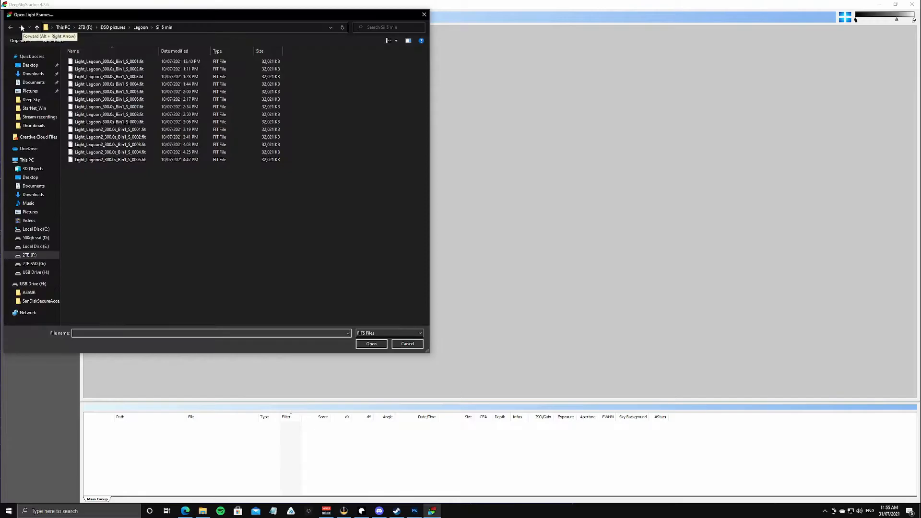
left_click(38, 27)
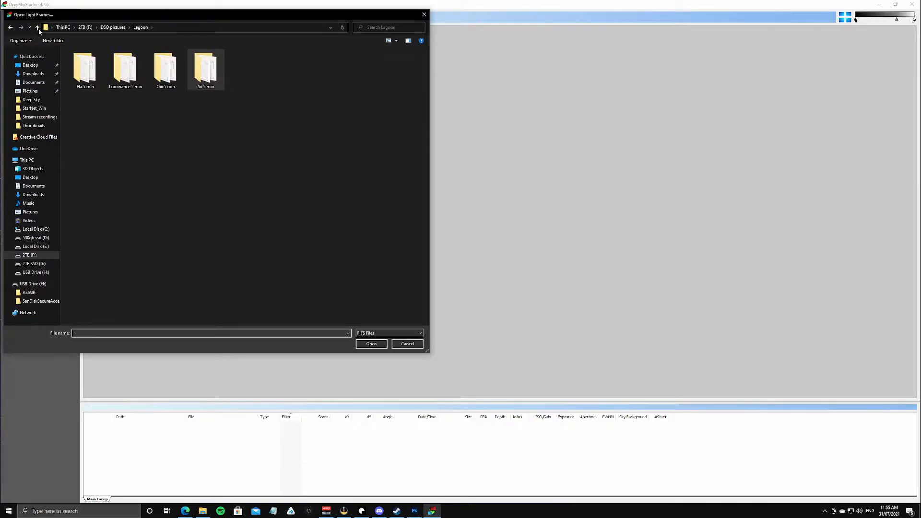
left_click(38, 27)
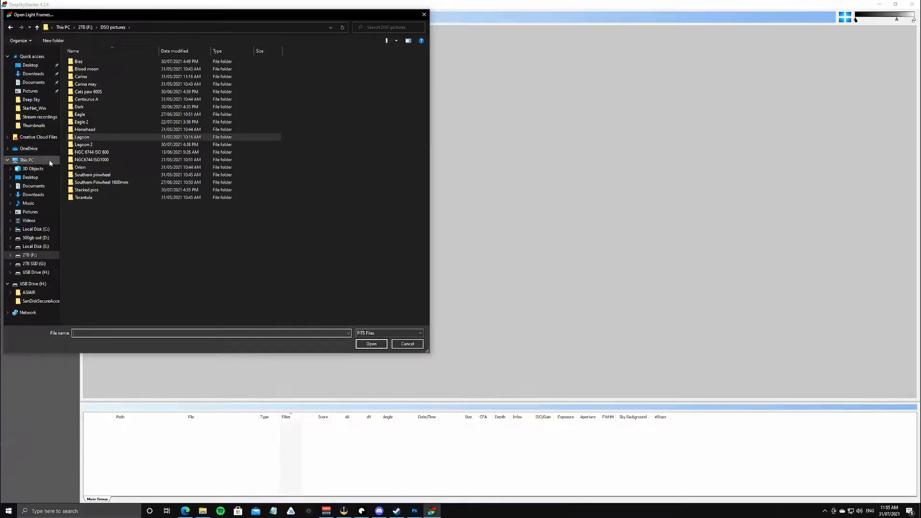
double_click(95, 139)
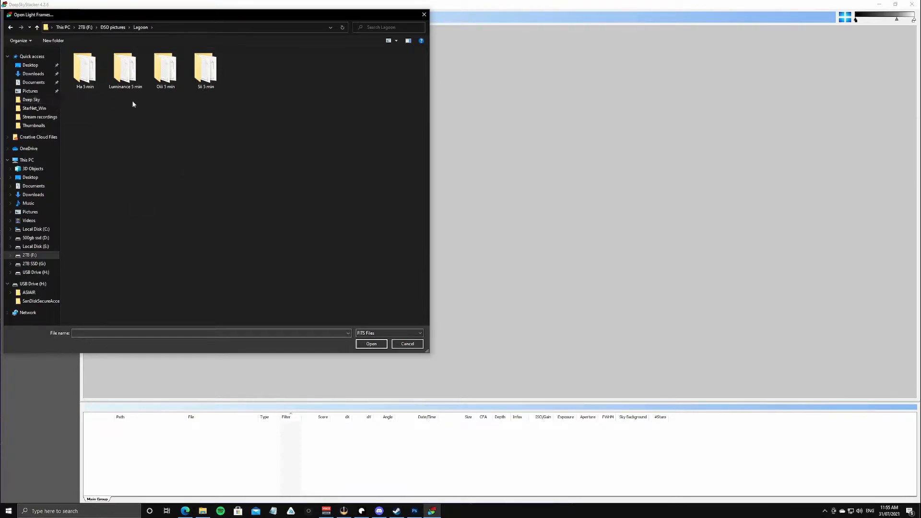
double_click(87, 78)
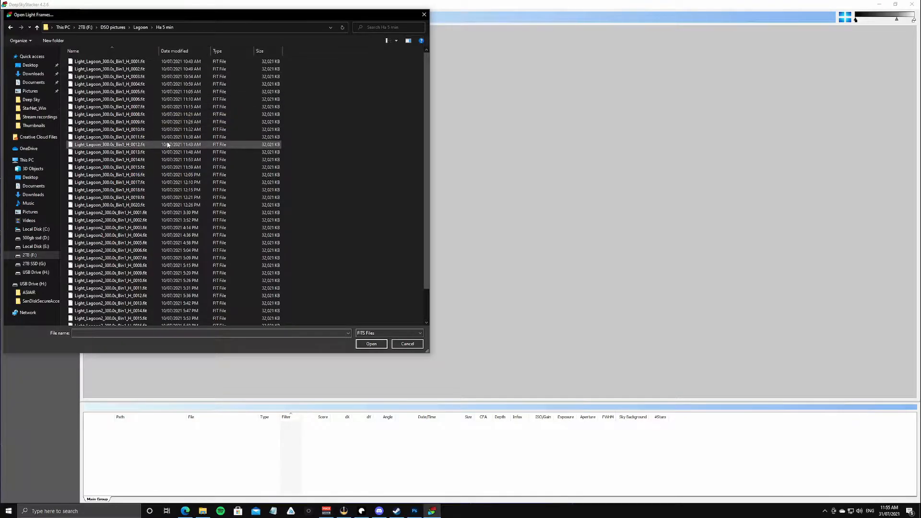
Step: Load all the FITS files in the Ha 5 min folder as light frames
scroll(168, 145, "down", 3)
scroll(168, 145, "up", 3)
key("ctrl+a")
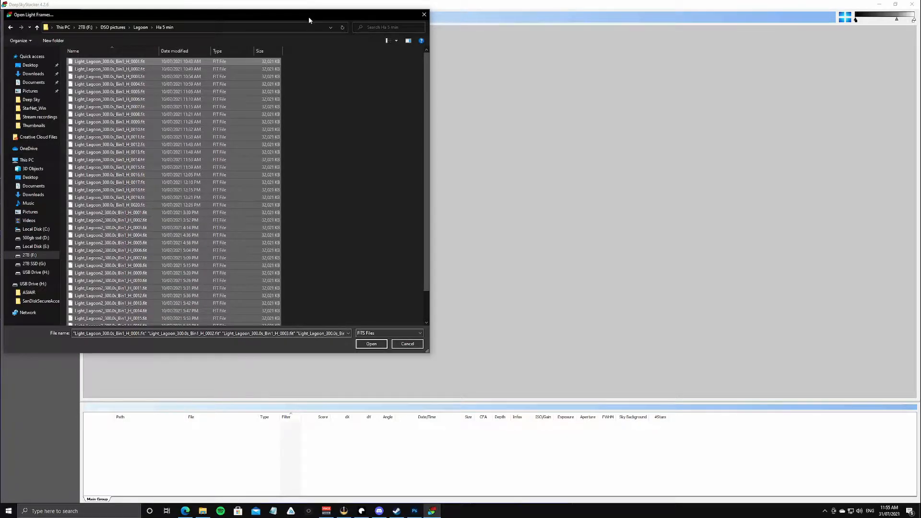
left_click_drag(309, 16, 513, 50)
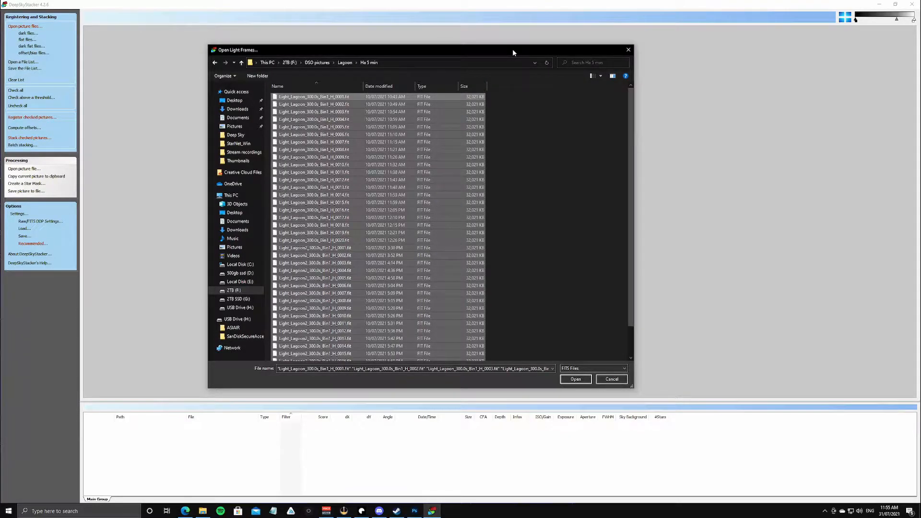
left_click_drag(513, 50, 425, 41)
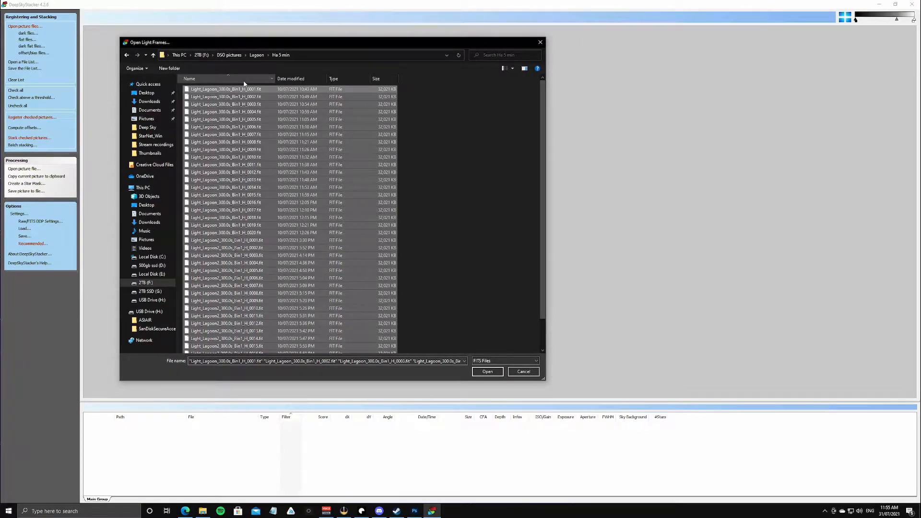
left_click(494, 372)
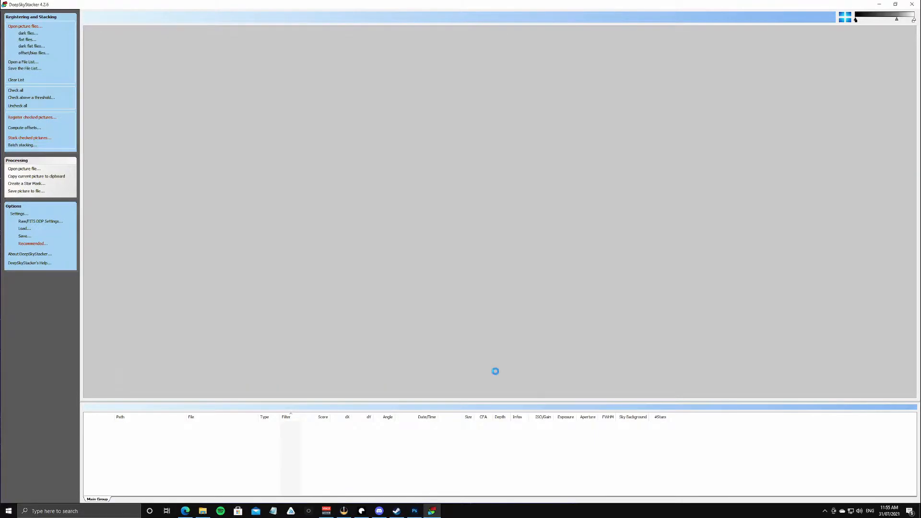
Step: Check all the loaded light frames and register them with hot pixel detection on and stacking after registering off
scroll(356, 467, "down", 10)
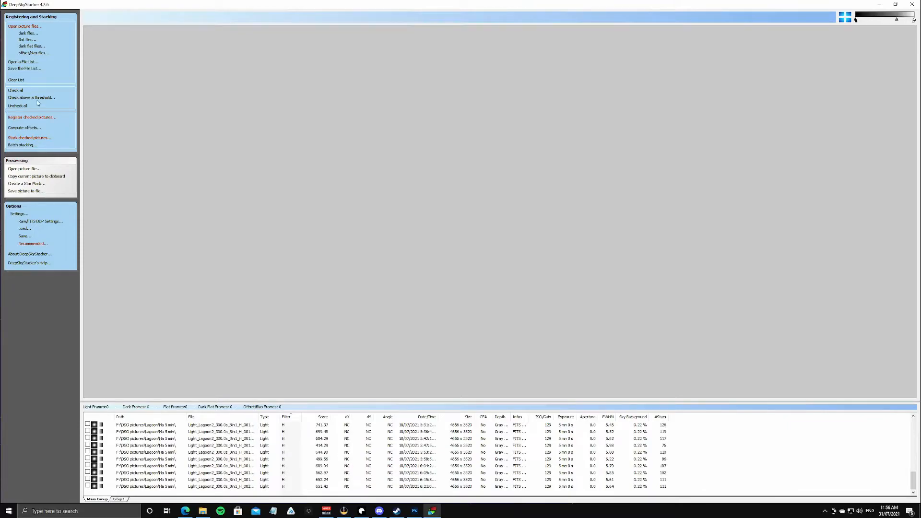
left_click(16, 90)
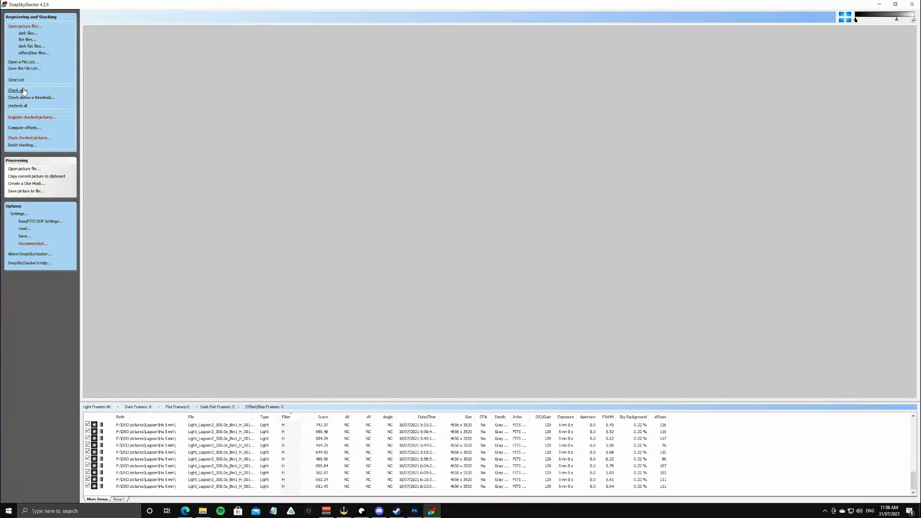
left_click(30, 118)
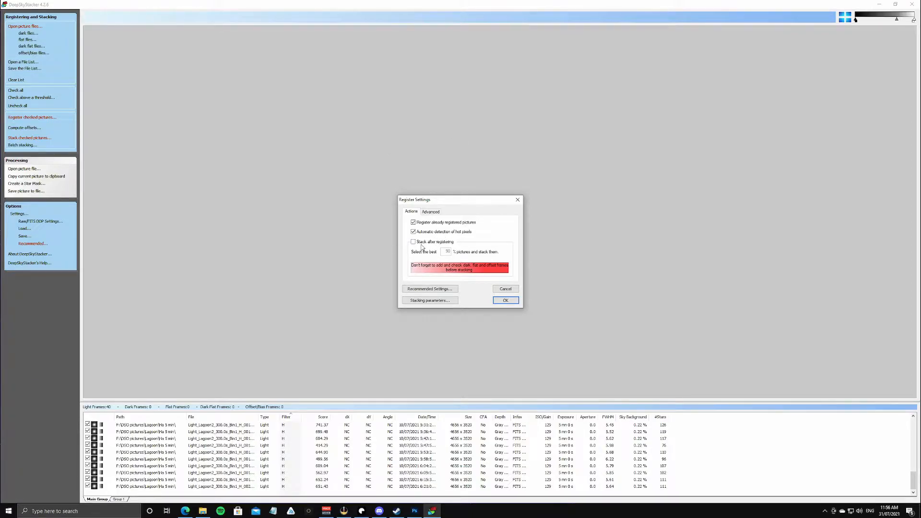
left_click(505, 301)
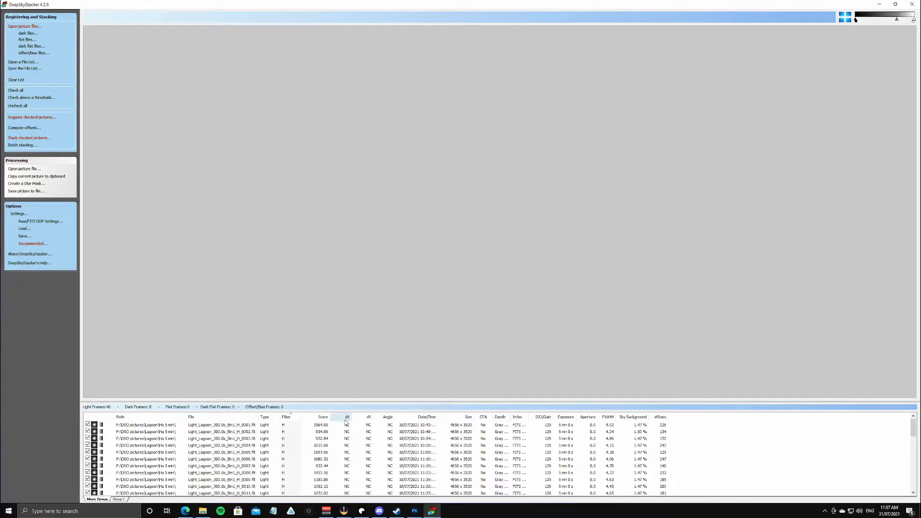
Step: Sort the light frames by score from highest to lowest
left_click(323, 420)
scroll(322, 461, "down", 10)
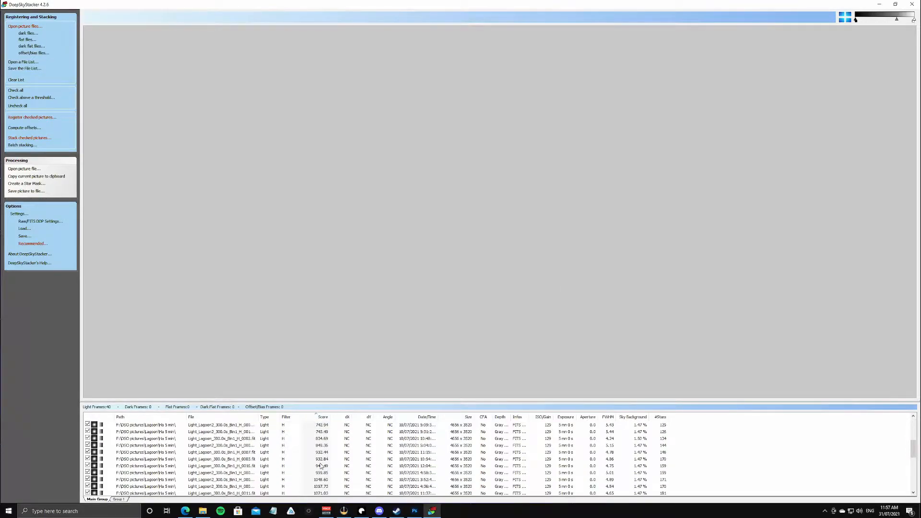
left_click(323, 417)
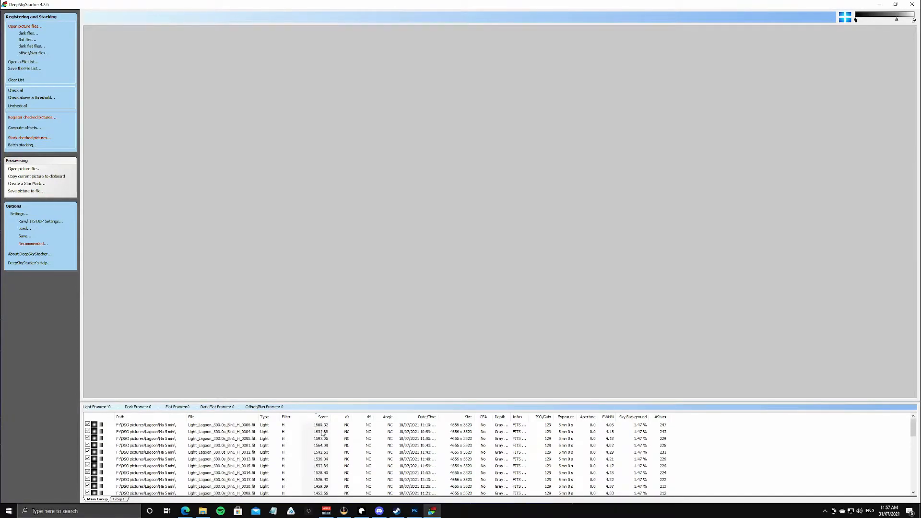
Step: Preview the highest-scoring light frame and examine its stars and nebula up close
left_click(323, 425)
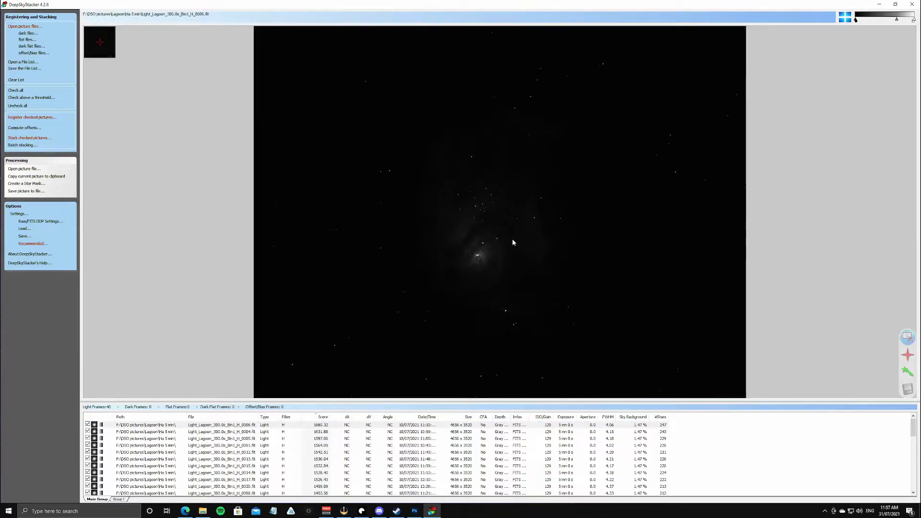
scroll(497, 271, "up", 3)
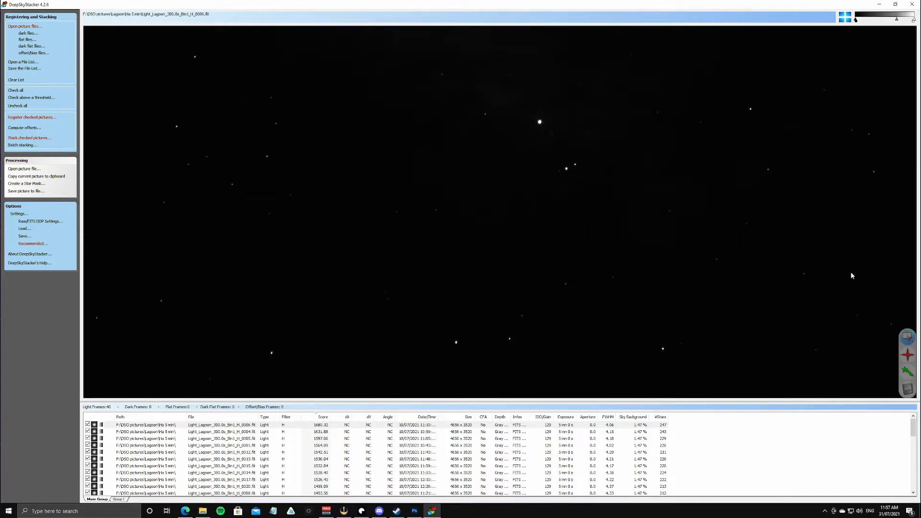
scroll(707, 197, "down", 3)
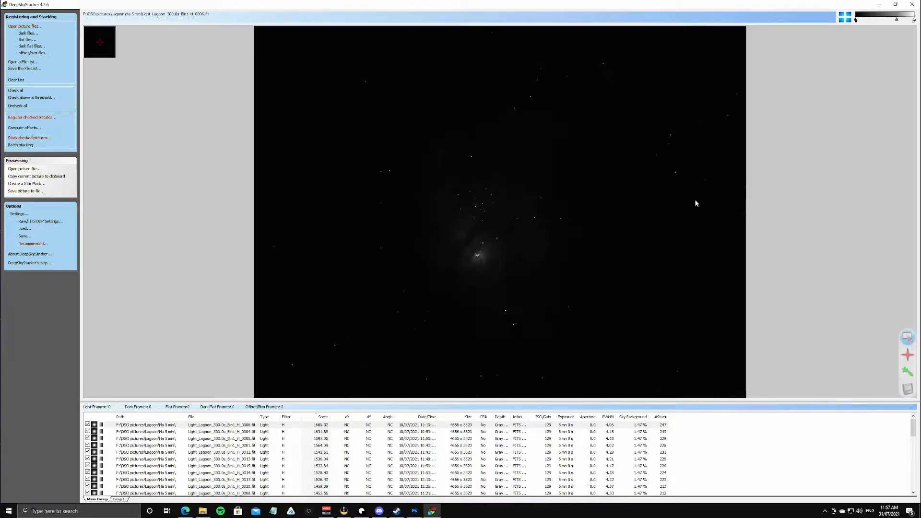
scroll(533, 216, "up", 3)
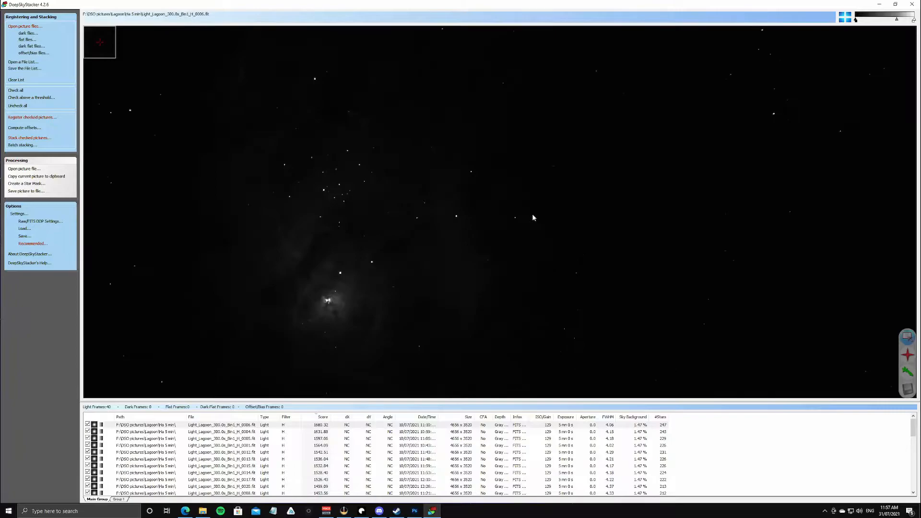
scroll(389, 224, "down", 3)
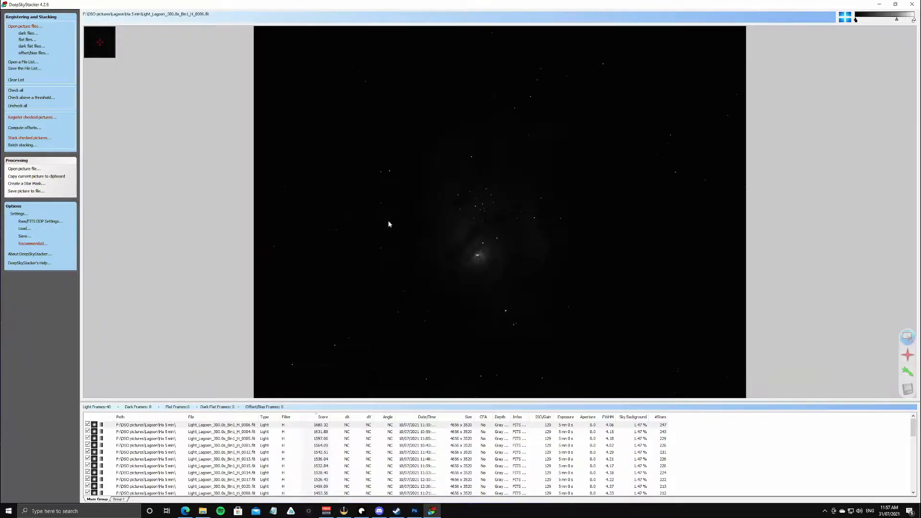
Step: Preview the lowest-scoring light frames at the end of the list and examine their star shapes
scroll(317, 490, "down", 10)
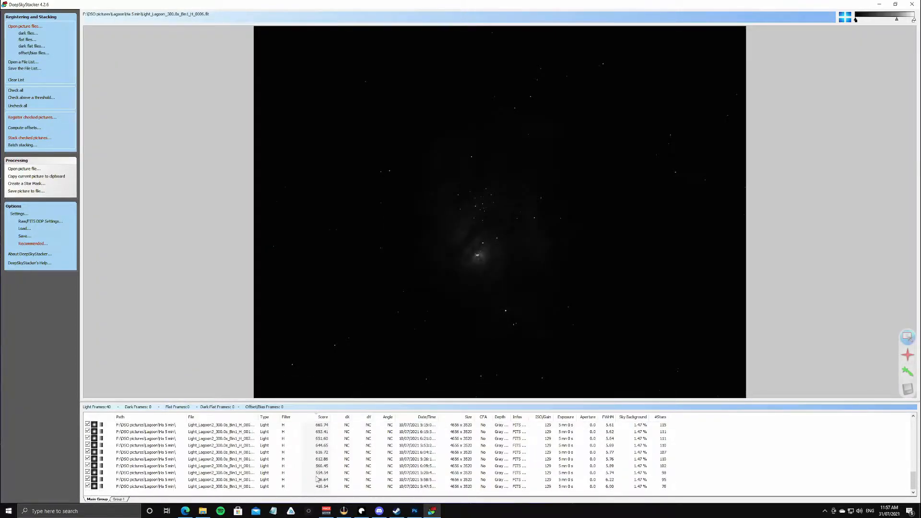
left_click(317, 490)
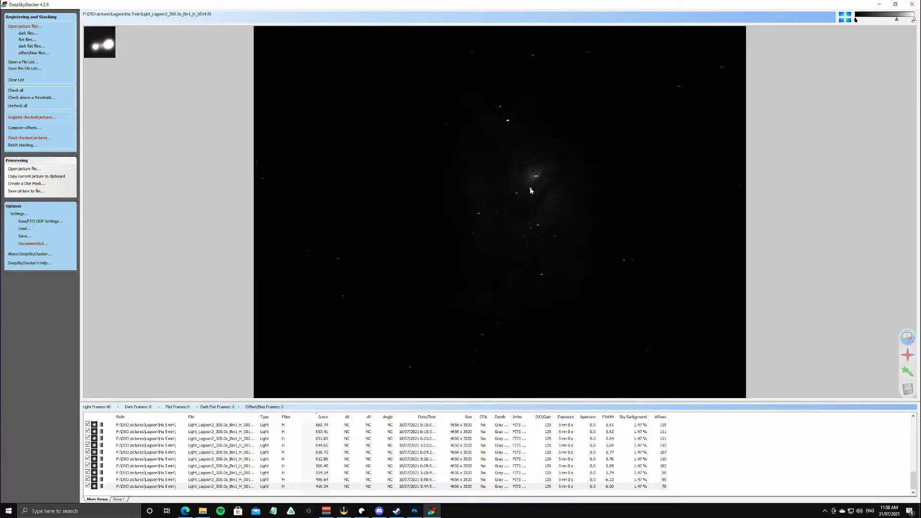
left_click(290, 481)
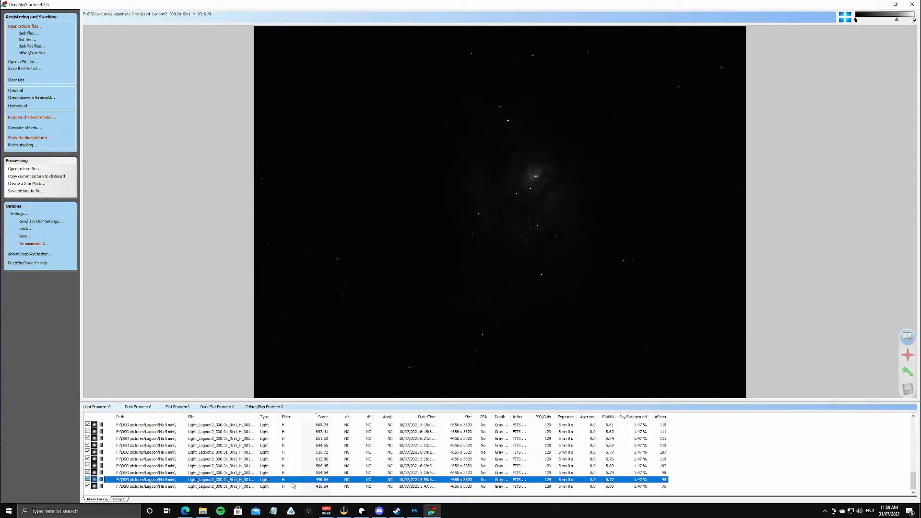
left_click(290, 472)
left_click(291, 466)
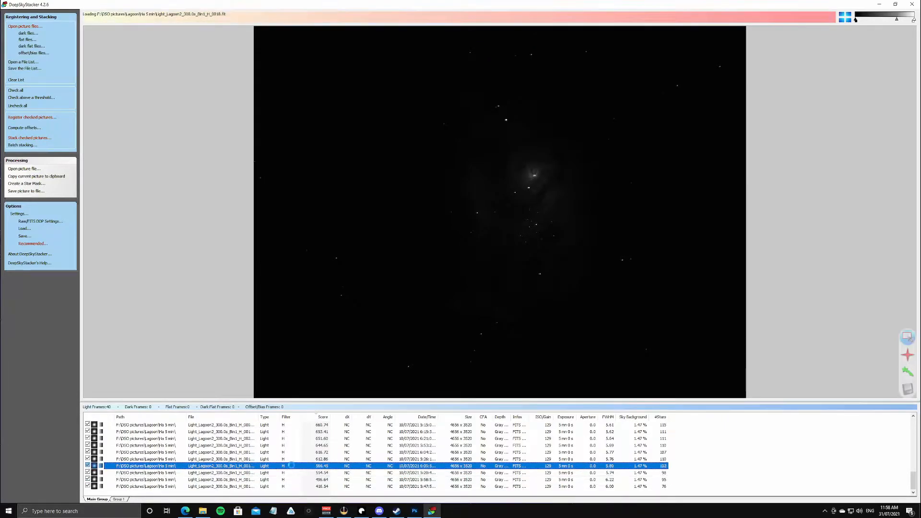
left_click(291, 459)
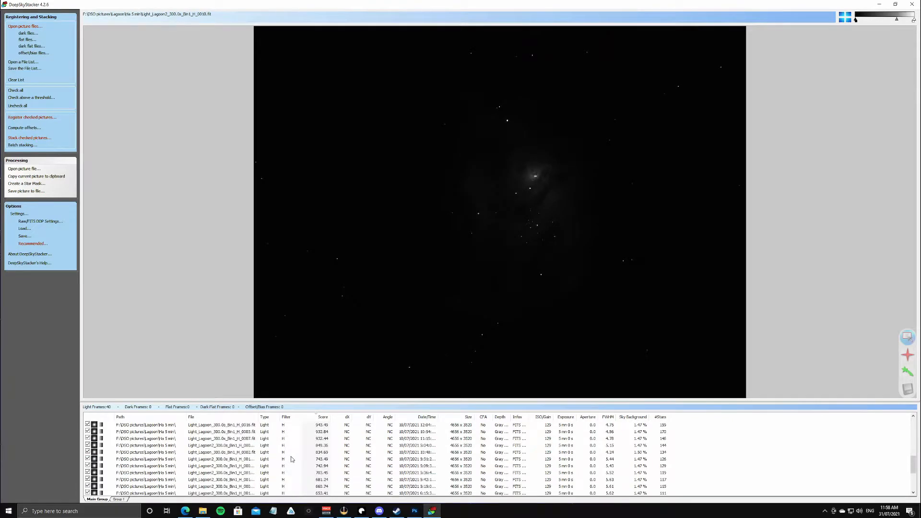
left_click(270, 488)
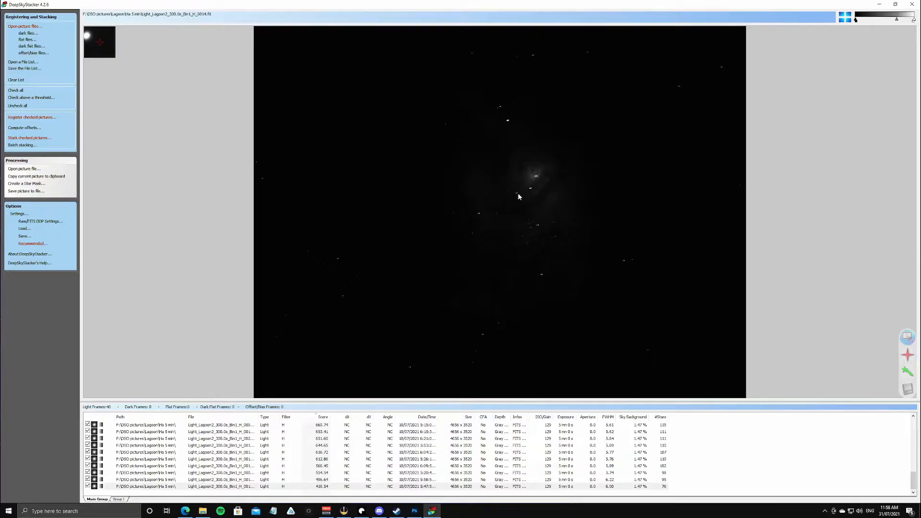
Step: Compare the previews of neighbouring mid-scoring light frames, from Light_Lagoon_300.0s_Bin1_H_0007.fit up the list and back
scroll(291, 461, "up", 5)
left_click(292, 459)
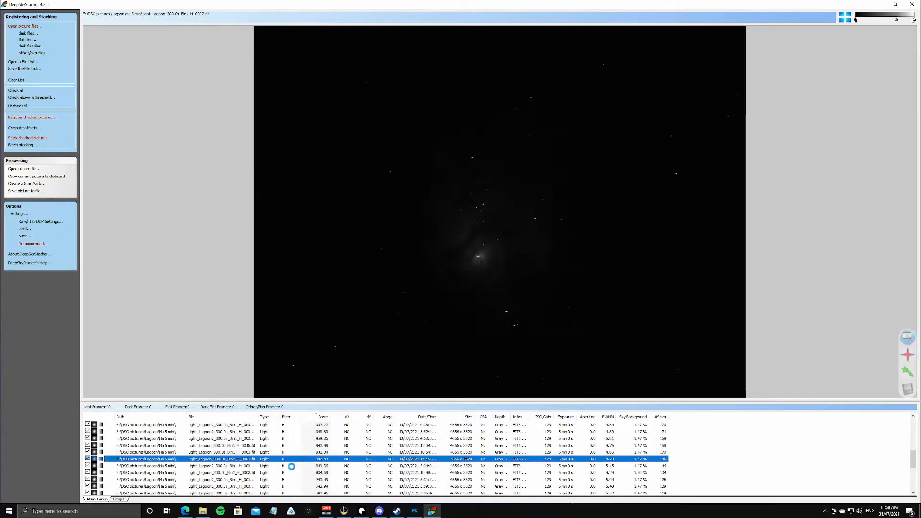
key("Up")
key("Up")
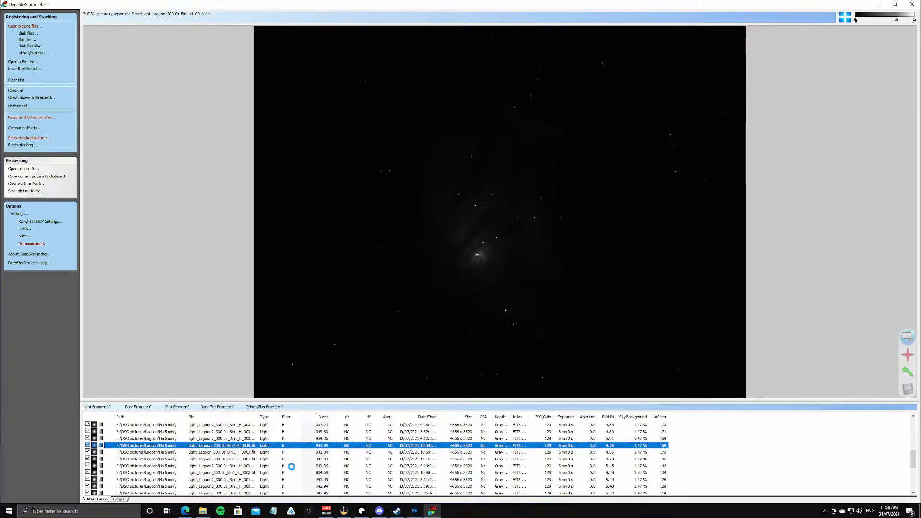
key("Up")
key("Up")
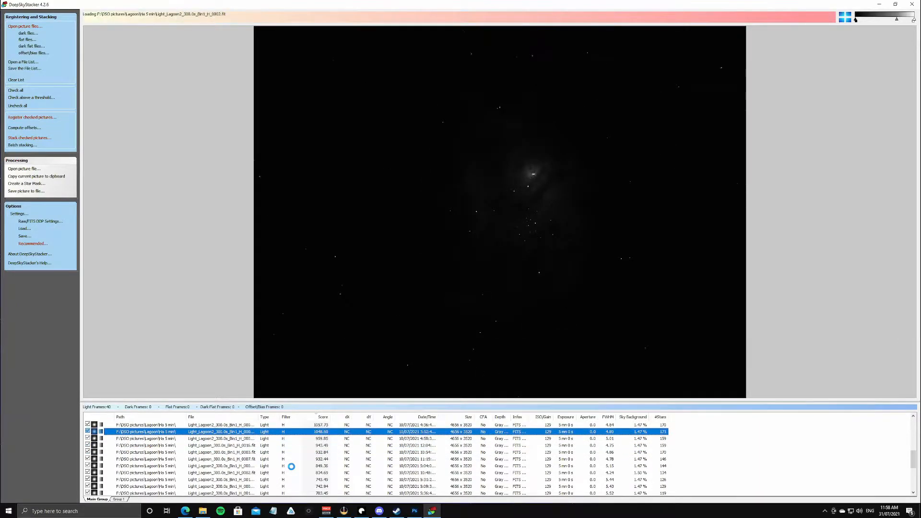
key("Up")
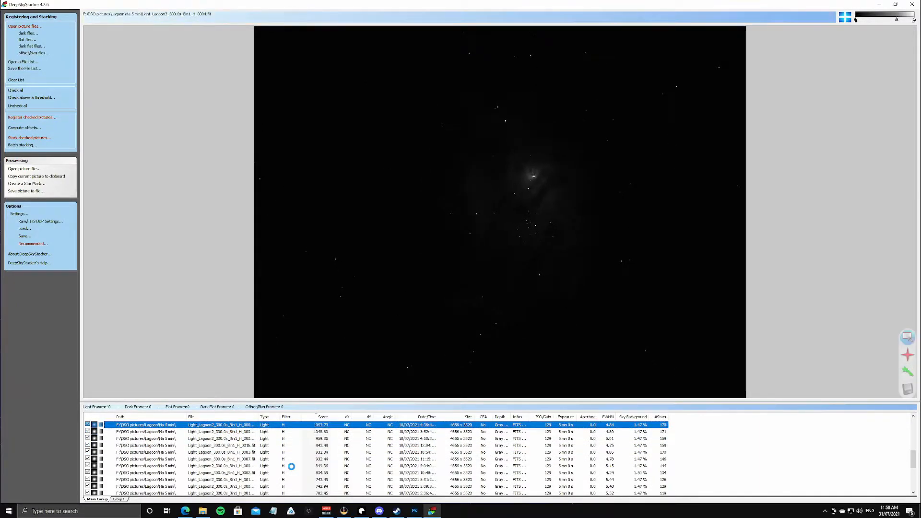
key("Down")
key("Down")
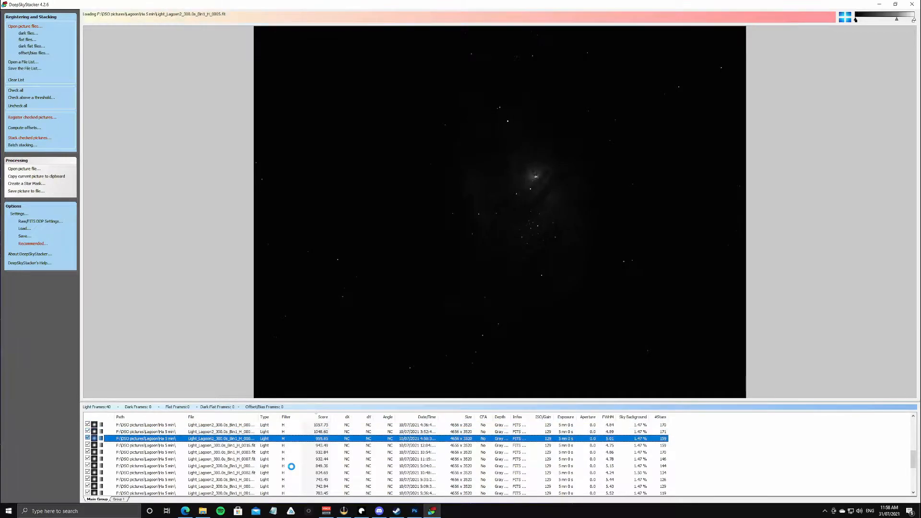
key("Down")
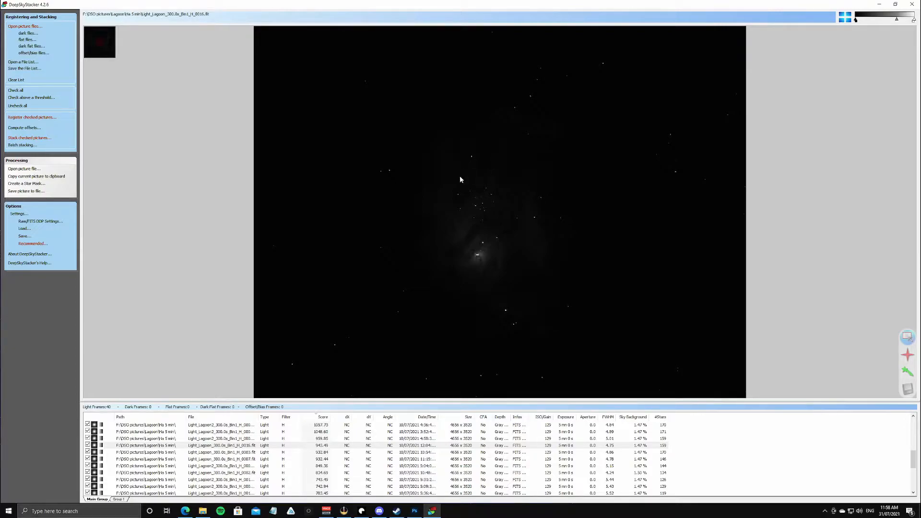
left_click(278, 439)
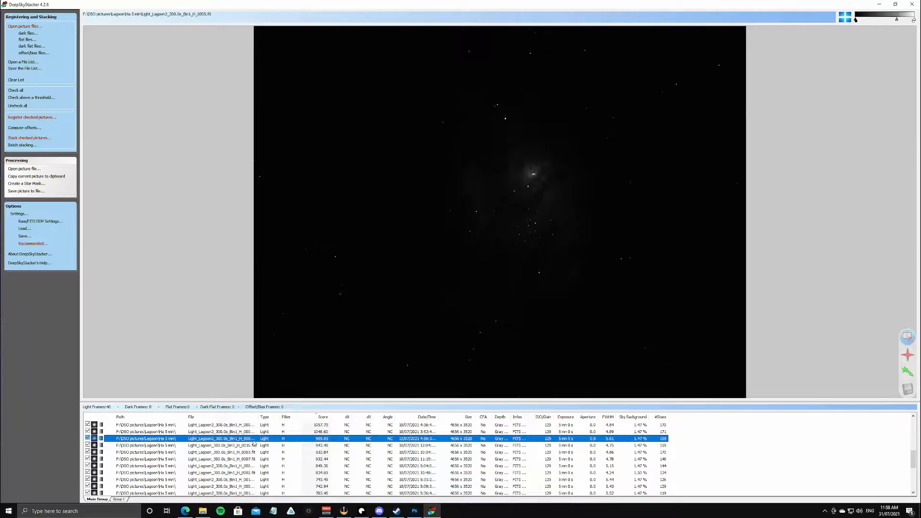
Step: Go through the light frames one by one from the highest score downward to examine their quality
scroll(251, 442, "up", 6)
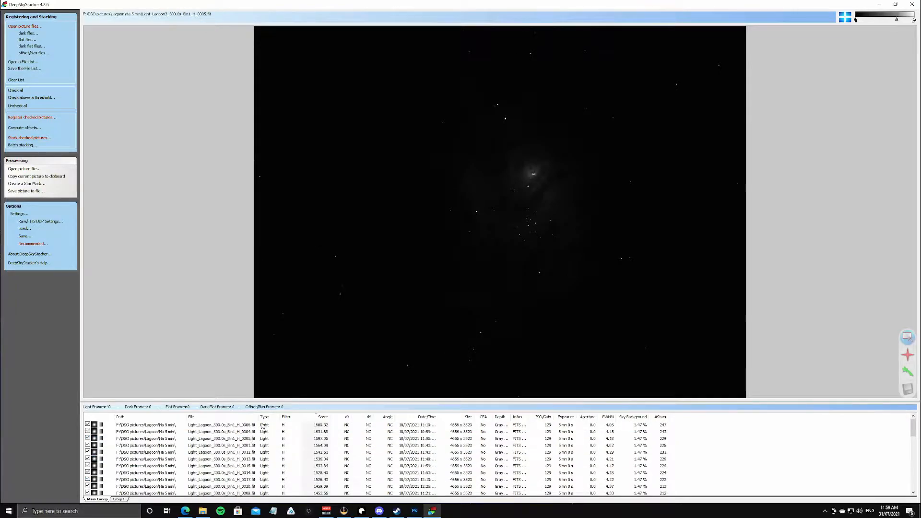
left_click(263, 426)
key("Down")
key("Down")
key("Down")
key("Down")
key("Down")
key("Down")
key("Down")
key("Down")
key("Down")
key("Down")
key("Down")
key("Down")
key("Down")
key("Down")
key("Down")
key("Down")
key("Down")
key("Down")
key("Down")
key("Down")
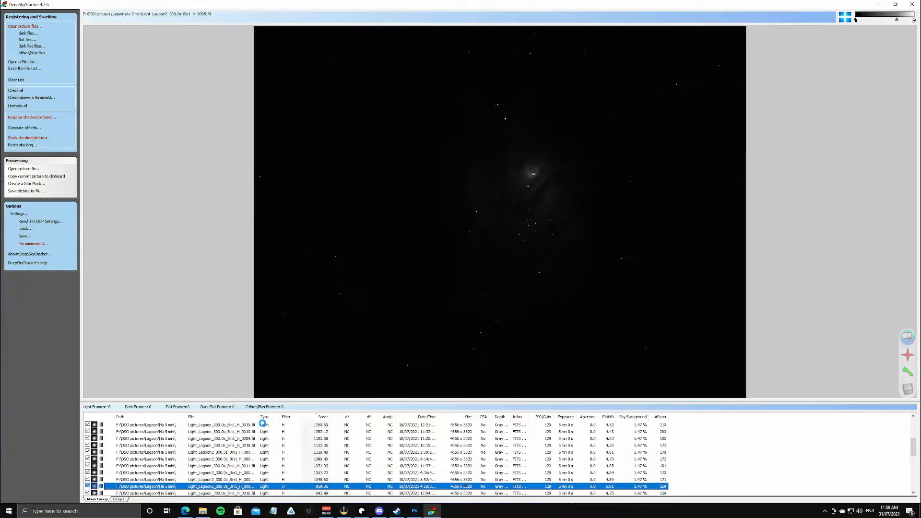
Step: Uncheck all frames in the list
key("Down")
key("Down")
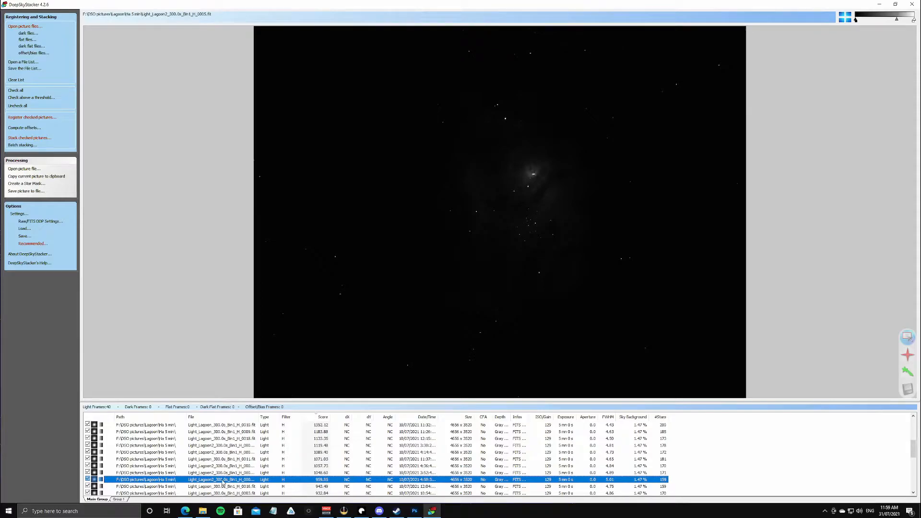
left_click(17, 105)
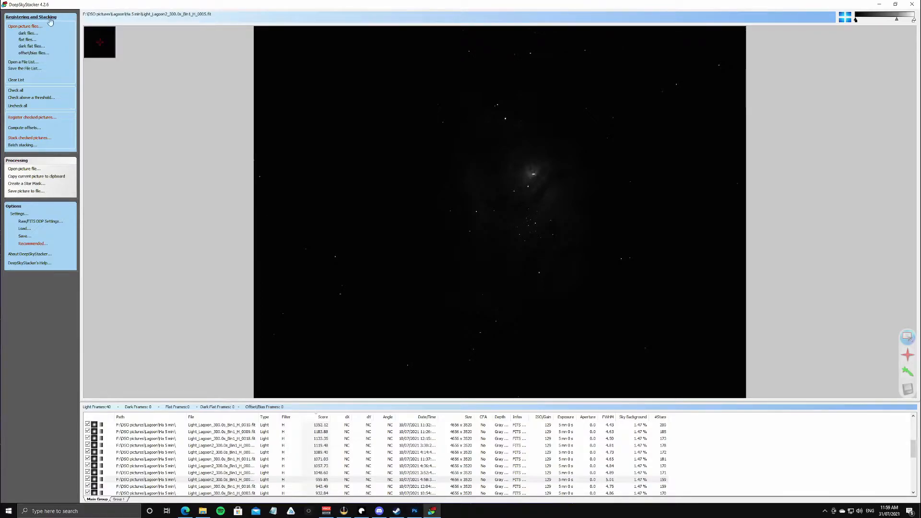
Step: Check only the light frames from the highest score down to Light_Lagoon2_300.0s_Bin1_H_0005.fit
left_click(257, 480)
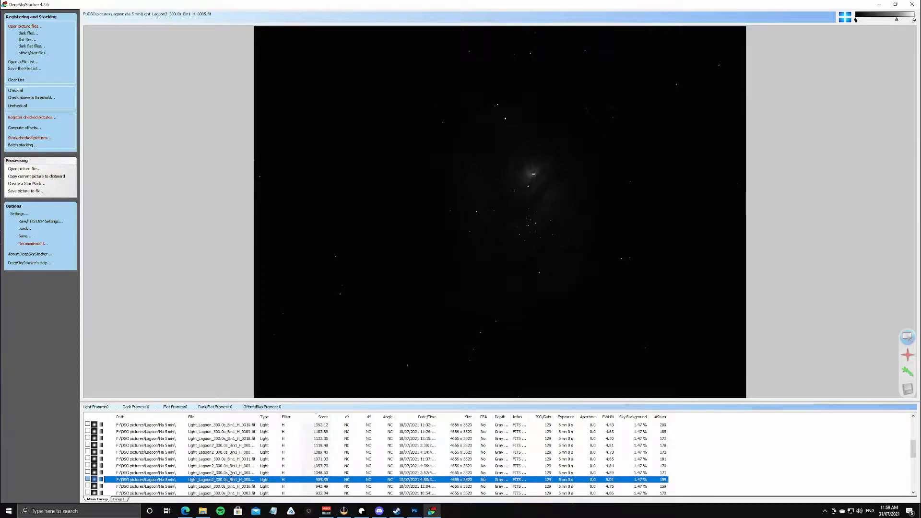
scroll(229, 471, "up", 4)
left_click(237, 427, "shift")
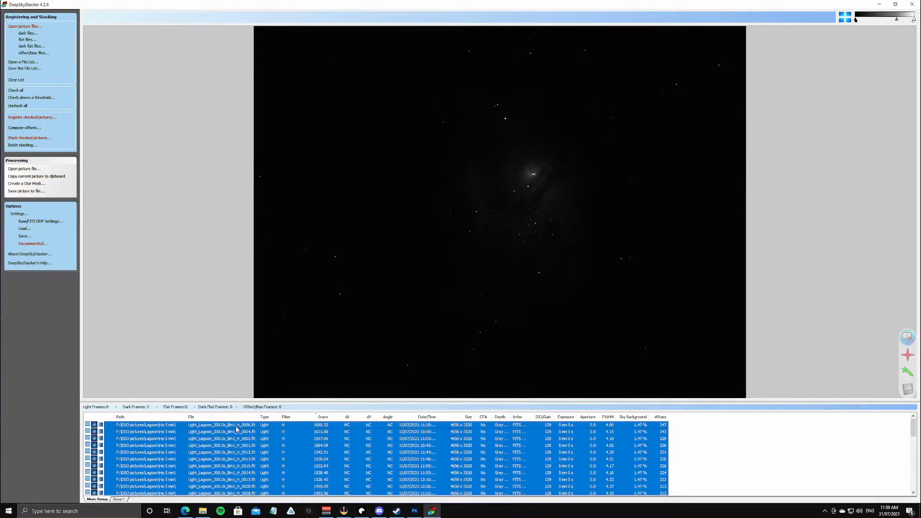
right_click(208, 436)
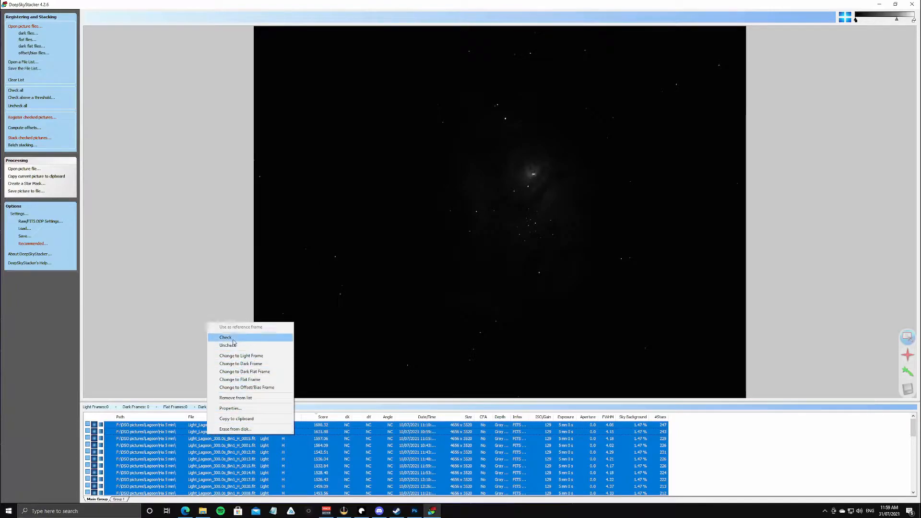
left_click(233, 339)
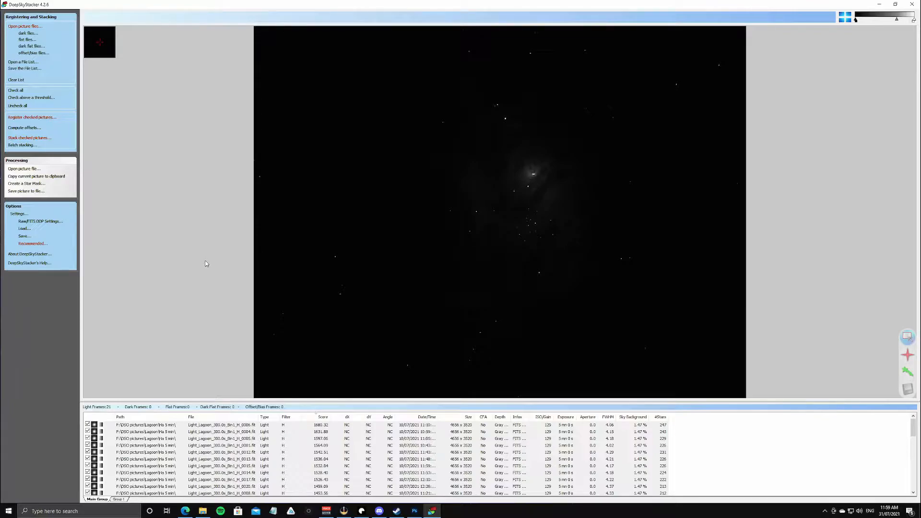
scroll(163, 470, "down", 10)
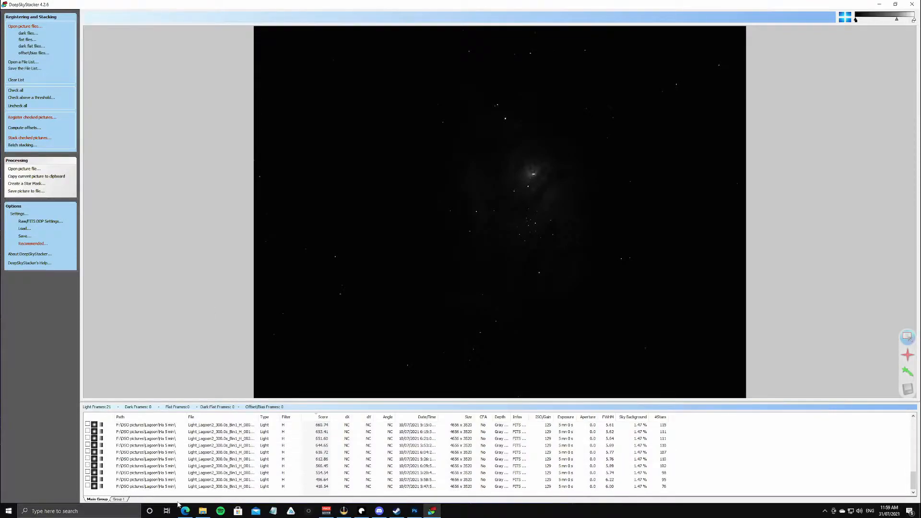
scroll(166, 478, "up", 5)
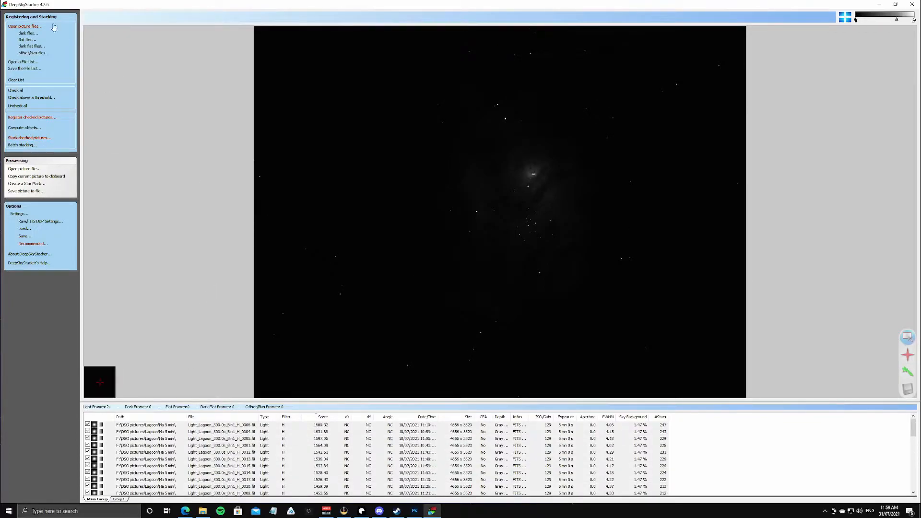
Step: Add the dark frames Dark_300.0s_Bin1_0001.fit through Dark_300.0s_Bin1_0050.fit from the Dark 300s folder
left_click(32, 34)
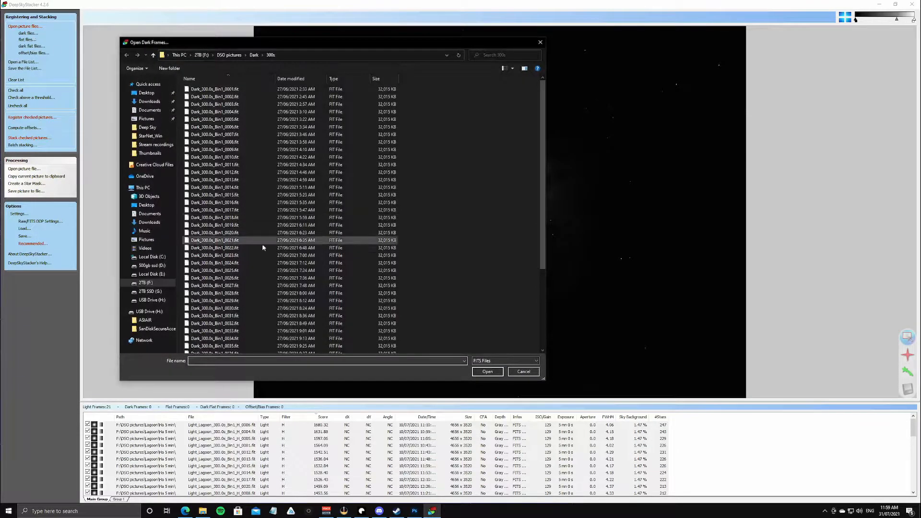
scroll(263, 252, "down", 5)
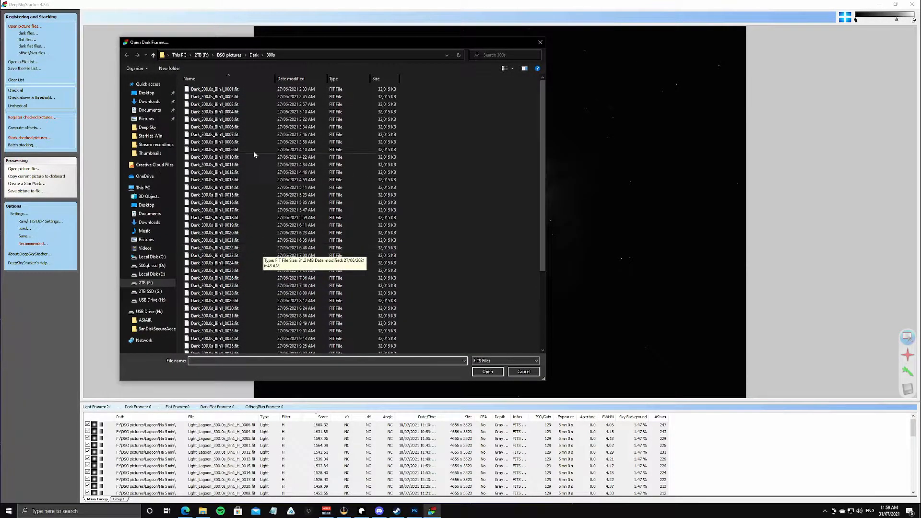
scroll(254, 159, "up", 5)
left_click(238, 90)
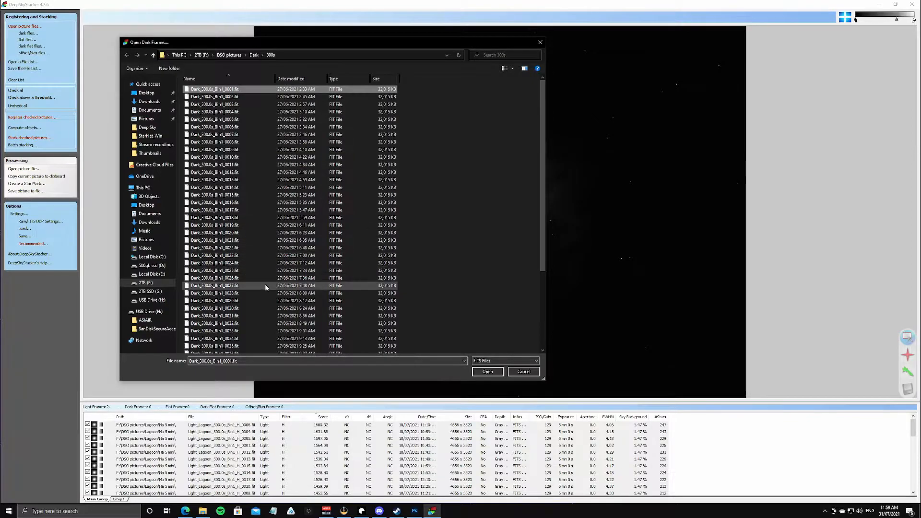
scroll(242, 281, "down", 5)
left_click(240, 349, "shift")
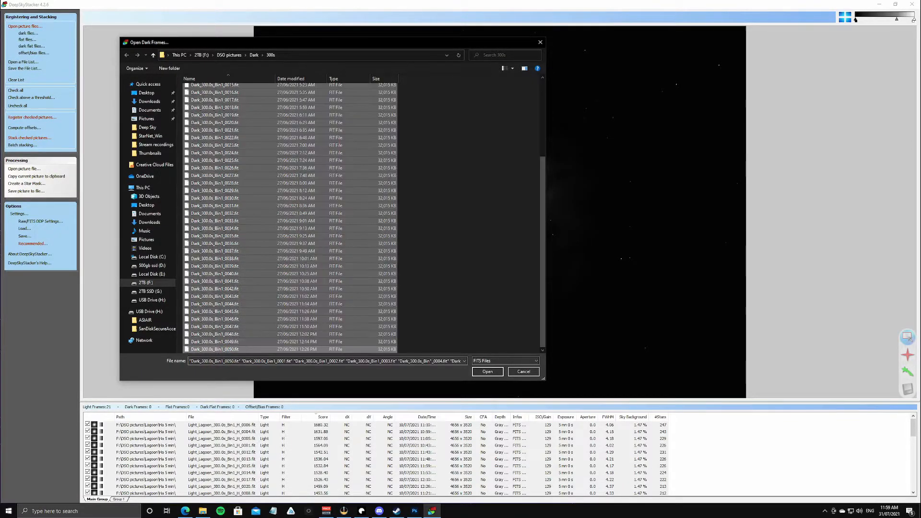
left_click(494, 372)
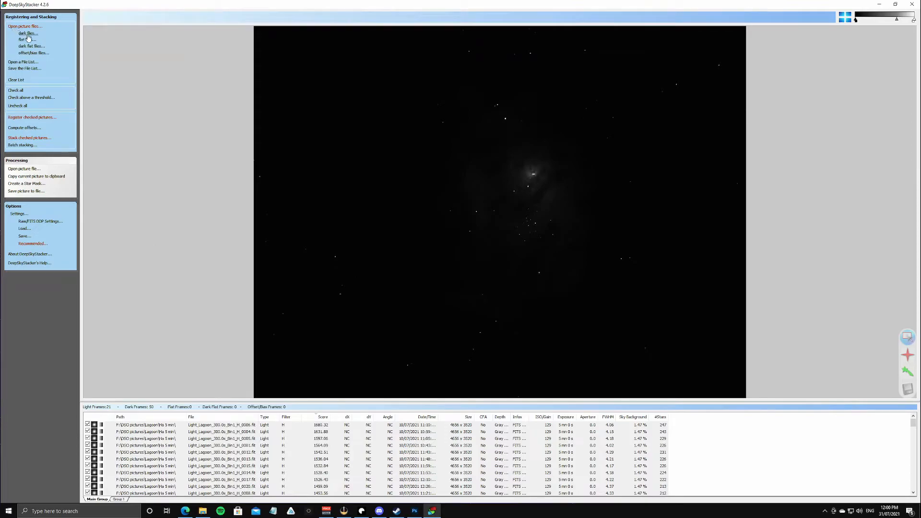
Step: Add all the bias frames, Bias_1.0ms_Bin1_0001.fit through 0029.fit, from the Bias folder
left_click(32, 52)
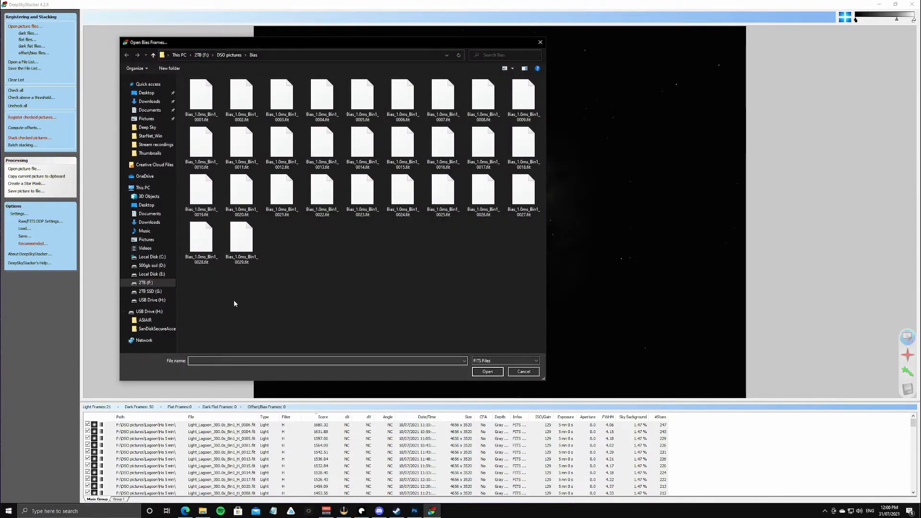
left_click_drag(199, 287, 535, 95)
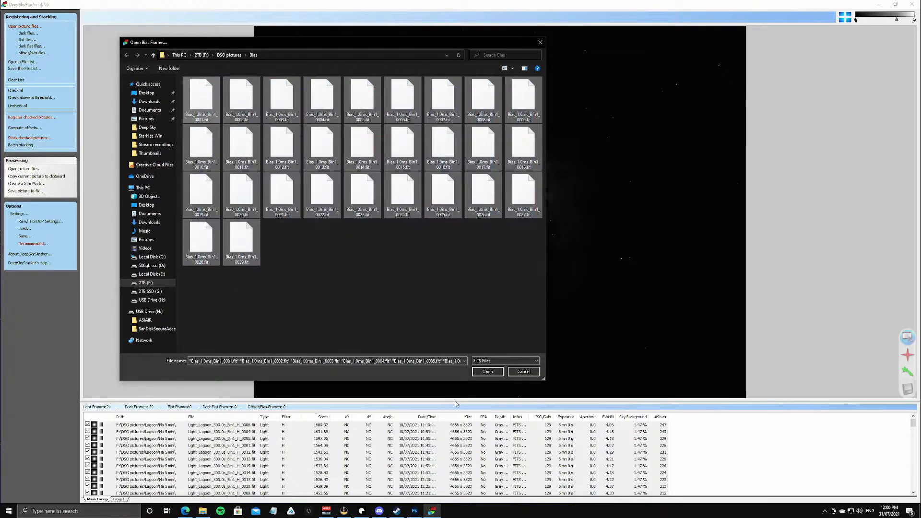
left_click(488, 371)
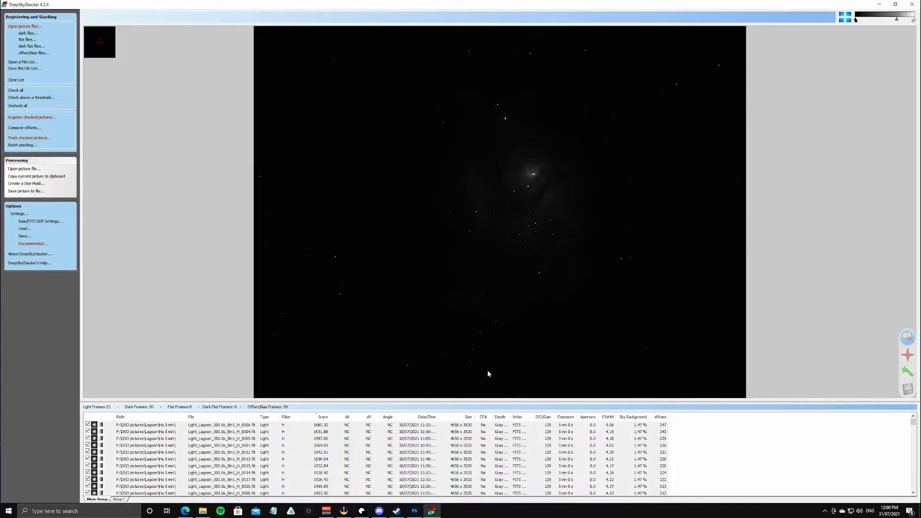
Step: Review the loaded dark and bias frames in the list, checking their exposures and previewing one of each kind
scroll(328, 478, "down", 12)
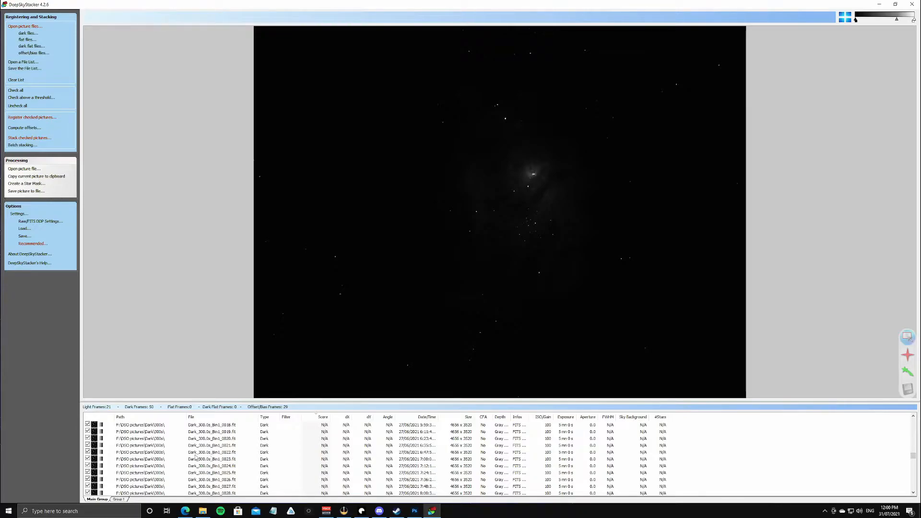
scroll(211, 460, "down", 15)
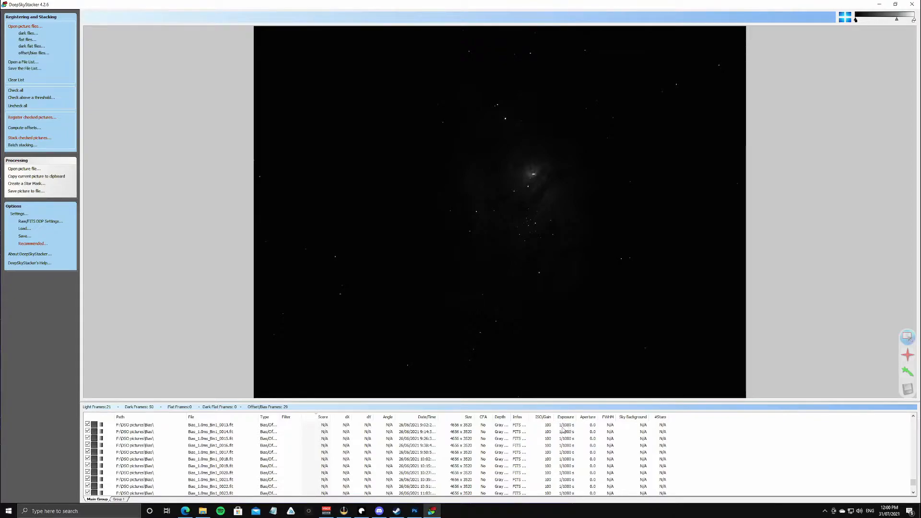
left_click(229, 432)
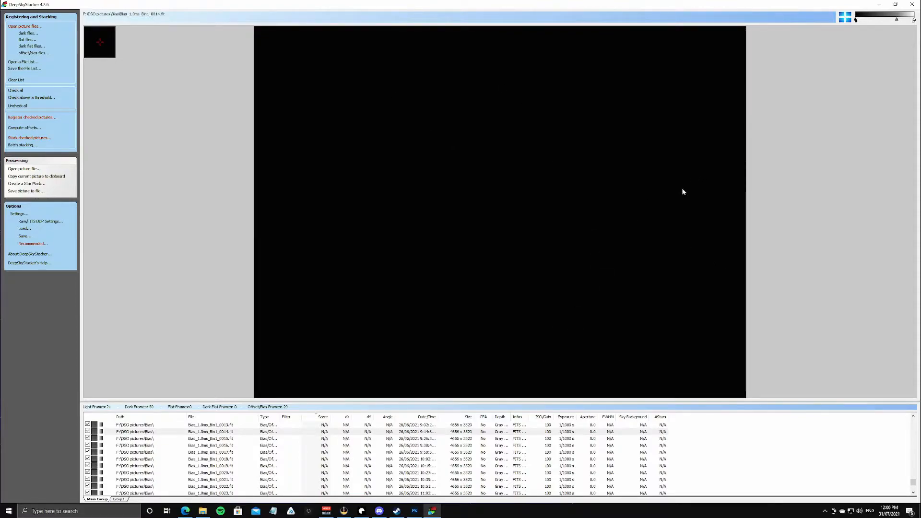
scroll(211, 470, "up", 2)
scroll(211, 469, "down", 1)
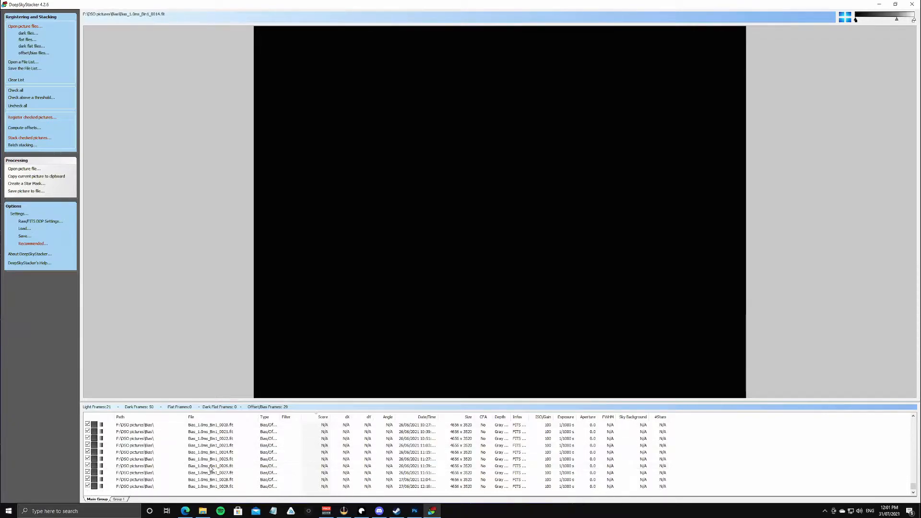
scroll(94, 457, "up", 10)
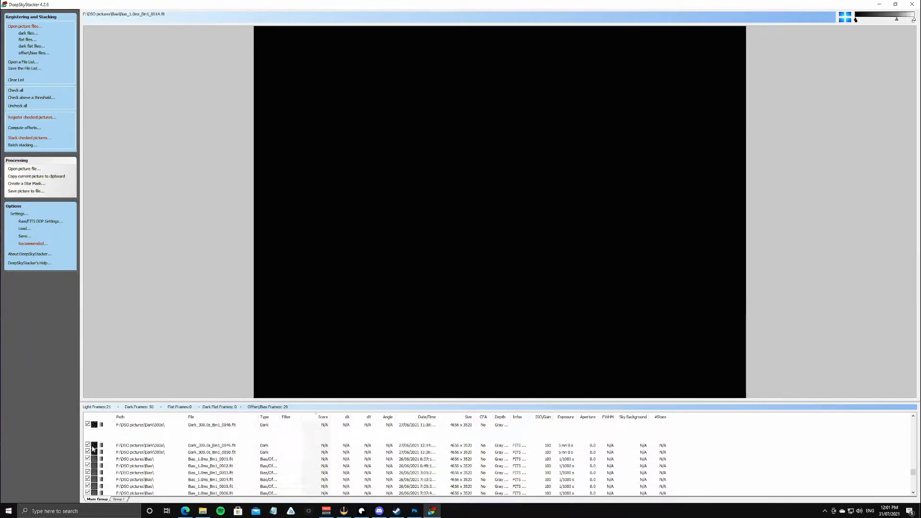
left_click(155, 433)
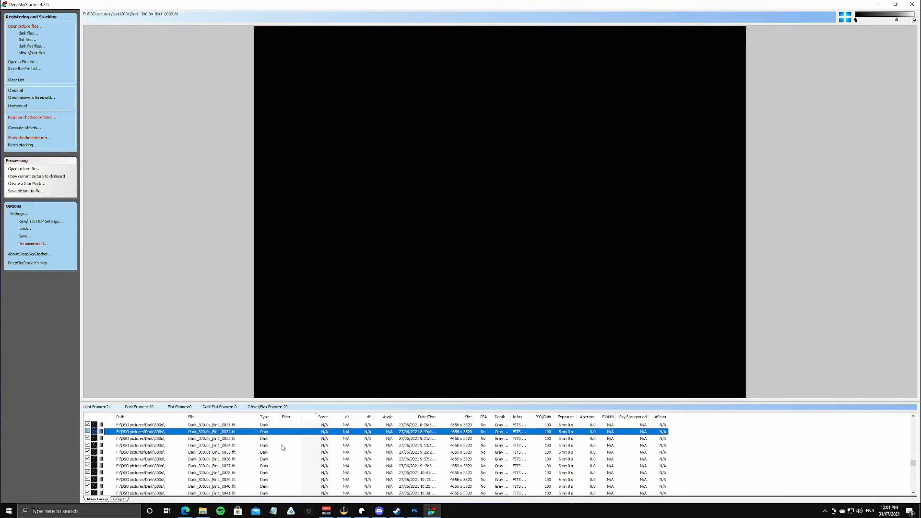
scroll(204, 441, "up", 13)
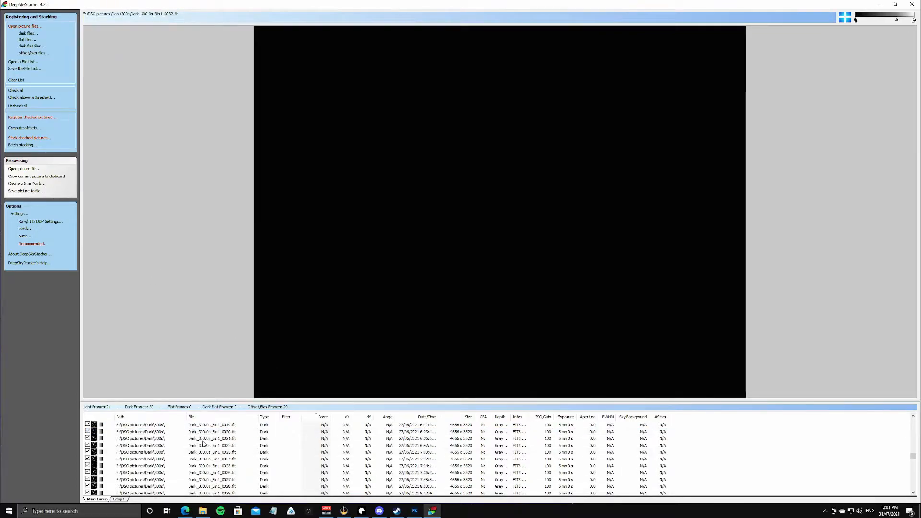
scroll(204, 441, "up", 4)
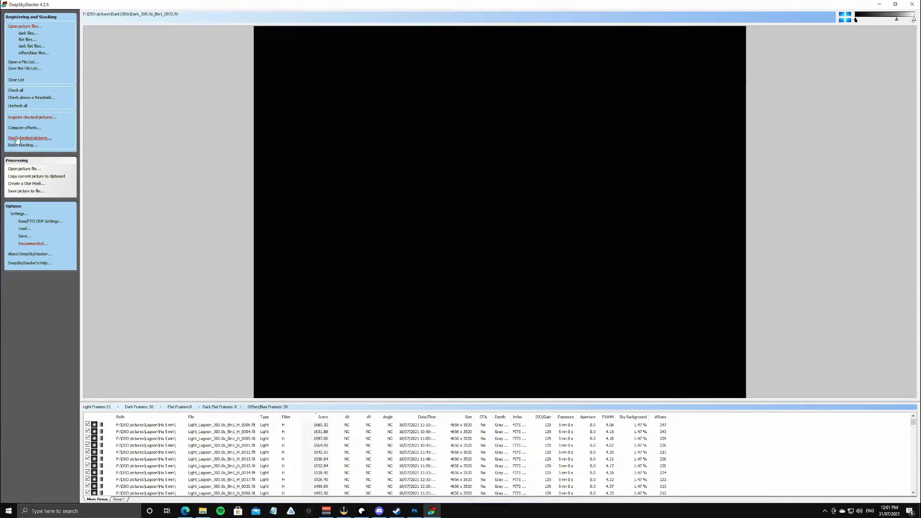
Step: Open the stacking parameters for the checked pictures and set the result to Standard Mode
left_click(44, 143)
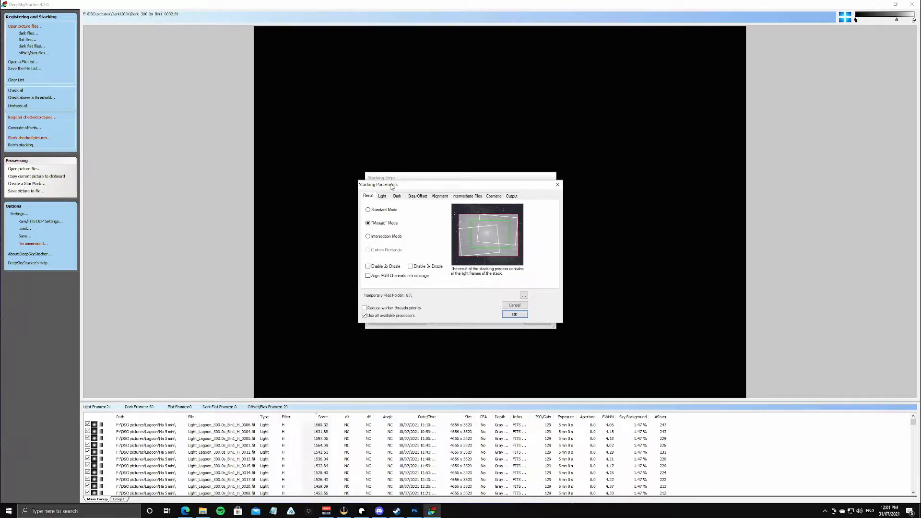
left_click(383, 211)
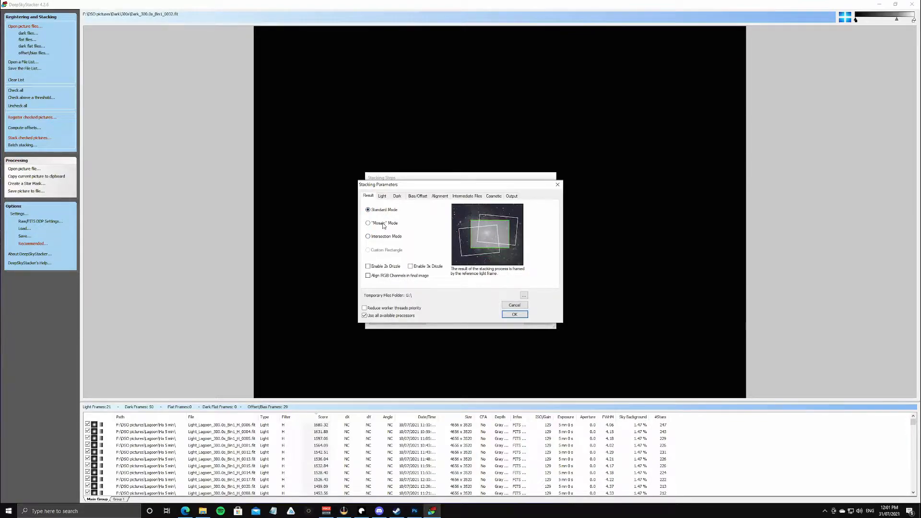
left_click(388, 239)
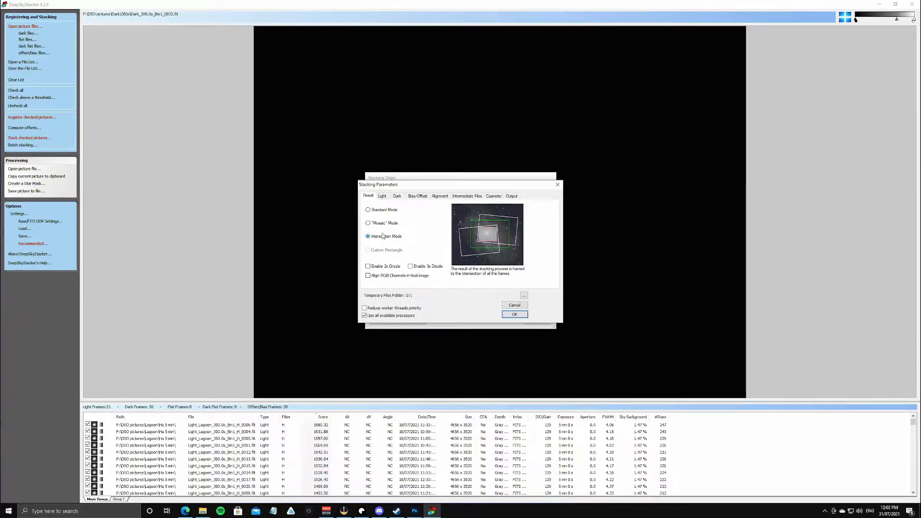
left_click(382, 215)
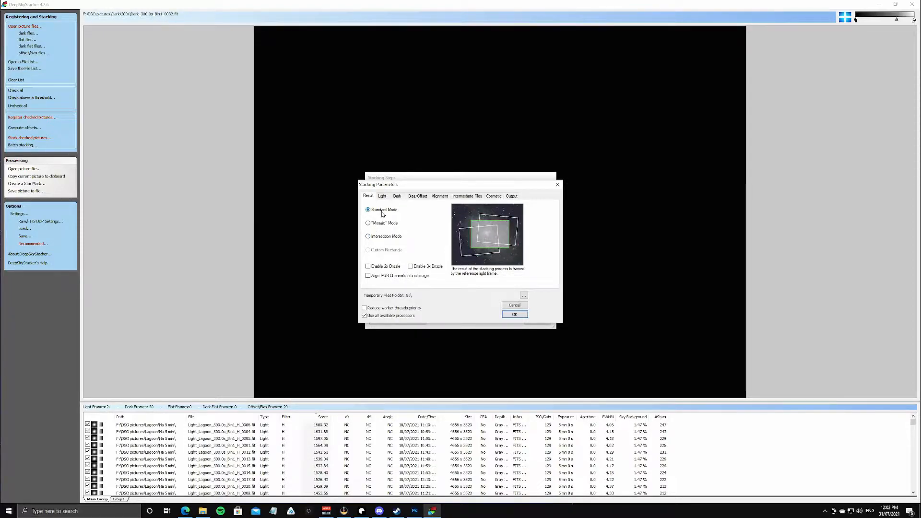
Step: Review the stacking parameters for light, dark and bias frames, alignment, intermediate files, cosmetic correction and output
left_click(386, 198)
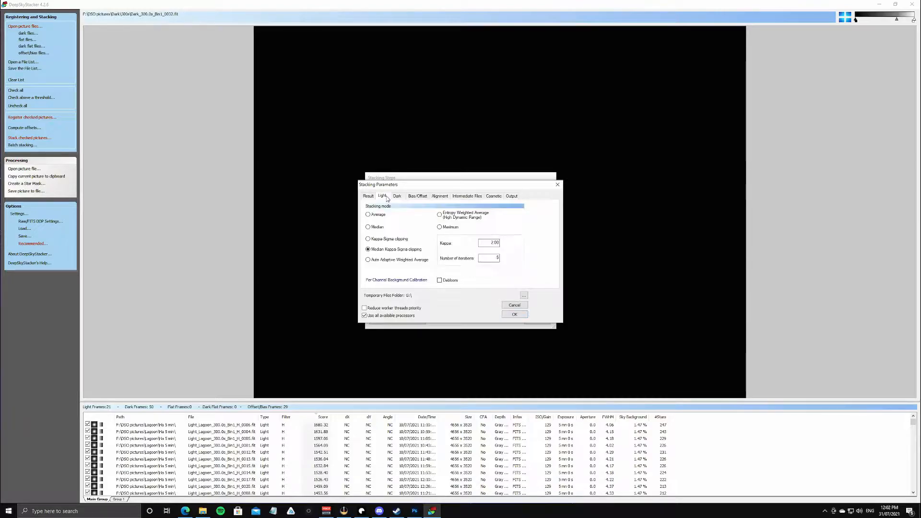
mouse_move(396, 253)
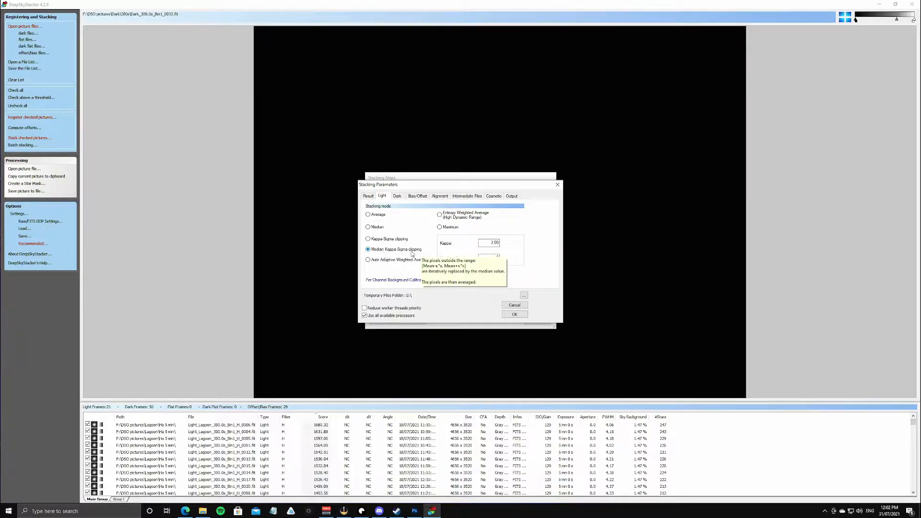
left_click(401, 198)
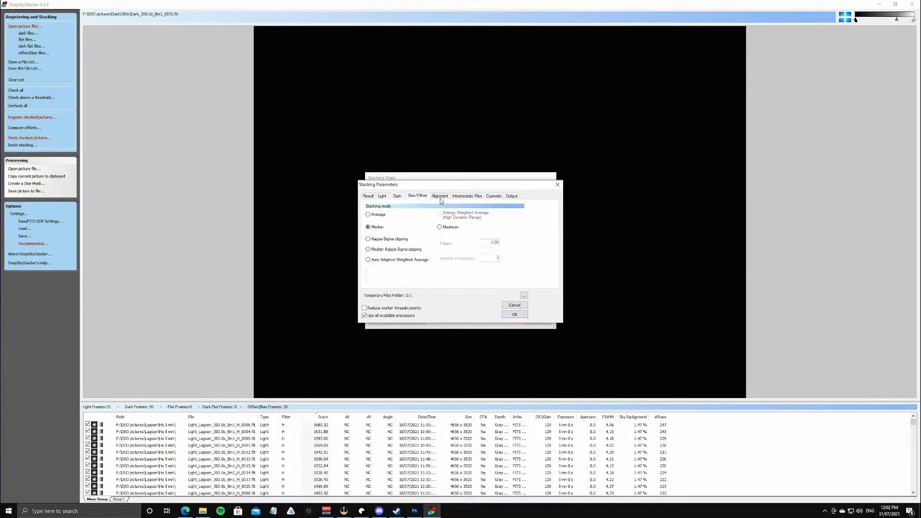
left_click(387, 200)
left_click(398, 199)
left_click(424, 199)
left_click(439, 199)
left_click(468, 199)
left_click(438, 198)
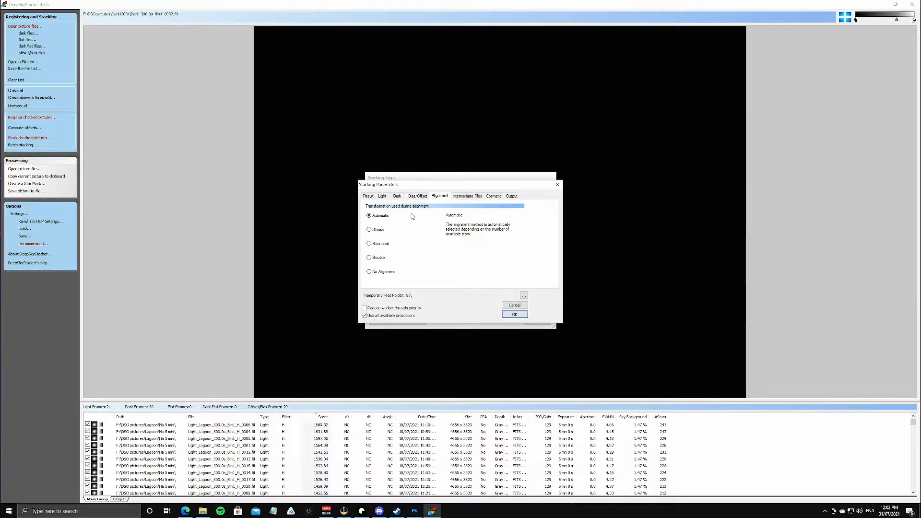
left_click(472, 197)
left_click(495, 198)
left_click(516, 198)
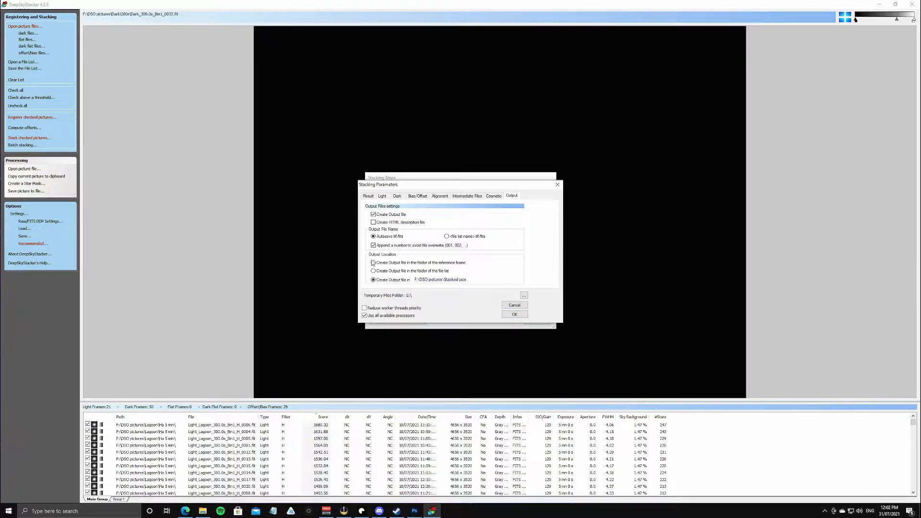
Step: Accept the stacking parameters and stack the checked frames
left_click(515, 315)
left_click(540, 321)
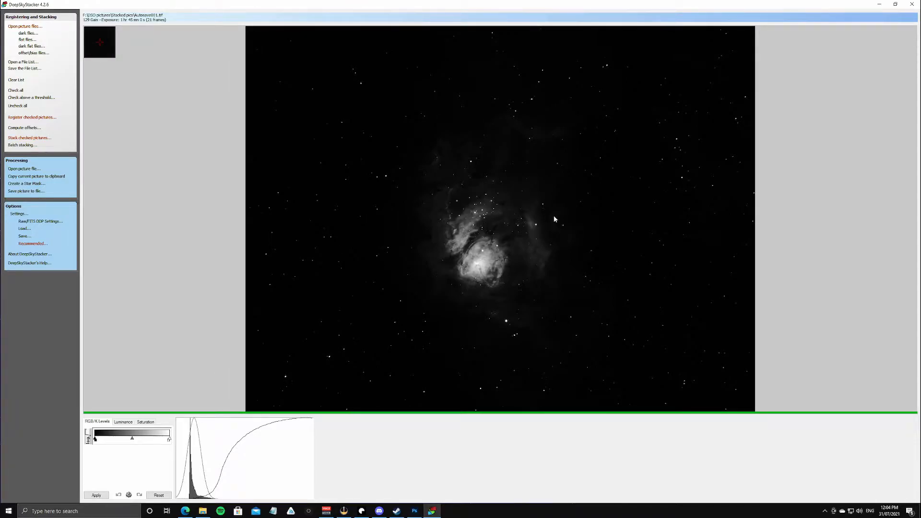
Step: Switch to File Explorer and rename the stacked file Autosave001.tif as HA Lagoon 3
left_click(203, 511)
left_click(503, 215)
key("F2")
type("HA Lagoon 3")
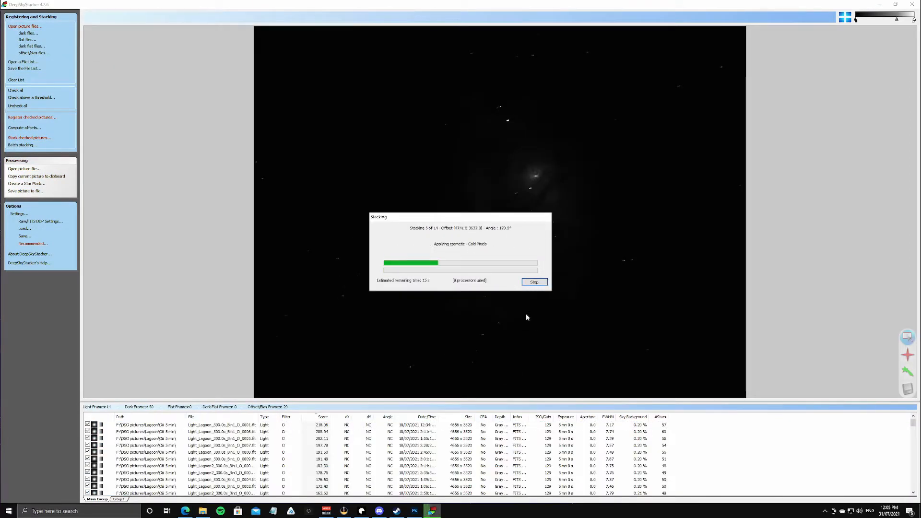
Step: Switch to Photoshop and open the stacked images Lagoon Ha 300s.tif, Lagoon OIII 300s.tif and Lagoon SII 300s.tif
left_click(31, 17)
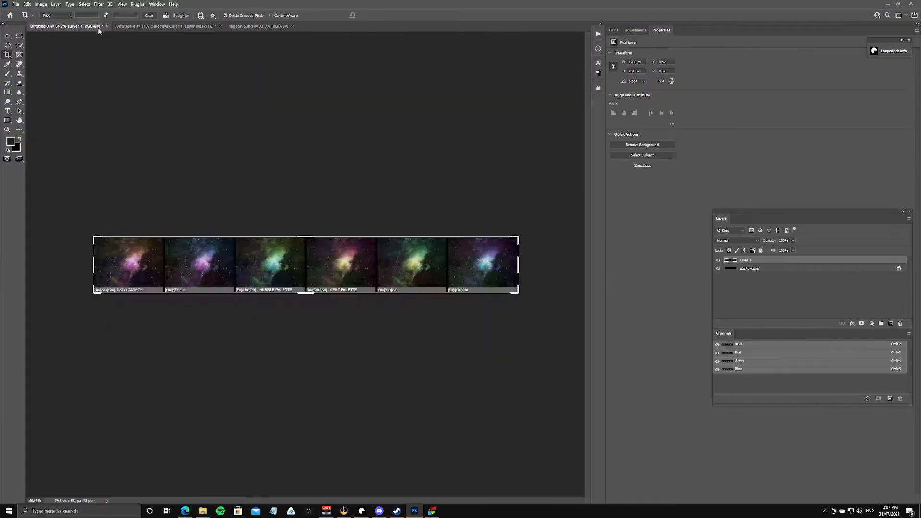
key("ctrl+o")
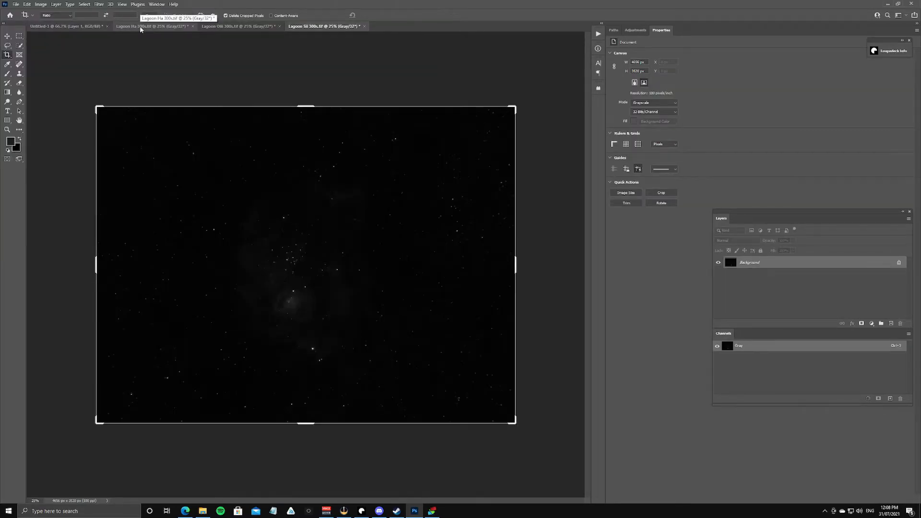
Step: Compare the unstretched Lagoon Ha, OIII and SII images by viewing each open document
left_click(141, 27)
left_click(254, 27)
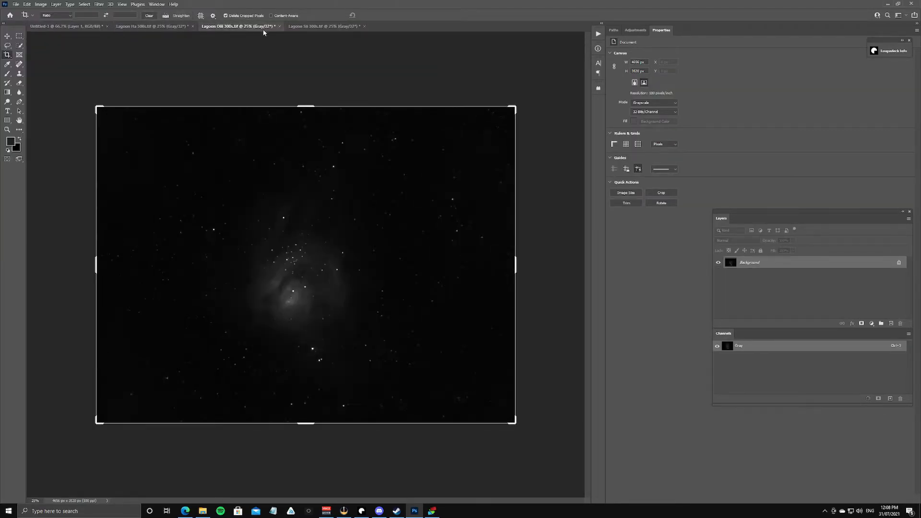
left_click(319, 27)
left_click(139, 27)
left_click(221, 27)
left_click(309, 27)
left_click(260, 27)
Step: Convert the Lagoon Ha image to 16 bits per channel, using the Exposure and Gamma method for HDR toning
left_click(144, 27)
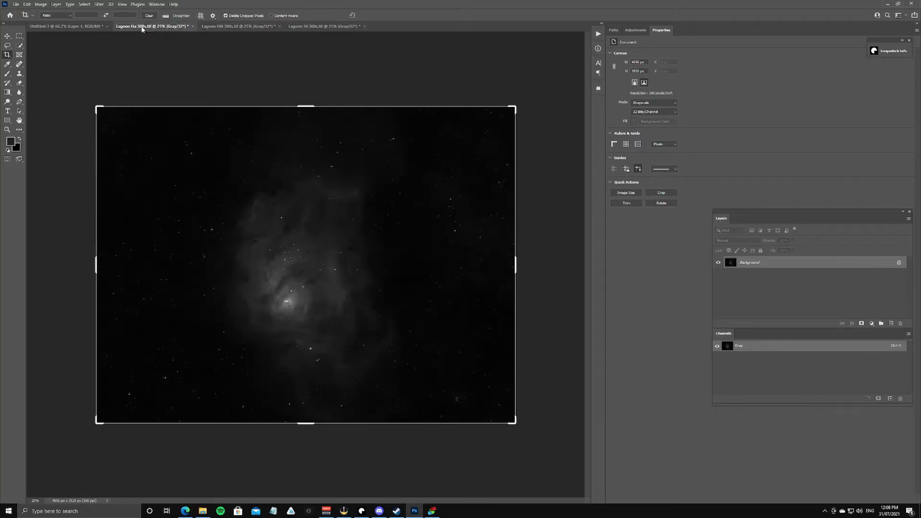
left_click(44, 4)
mouse_move(55, 13)
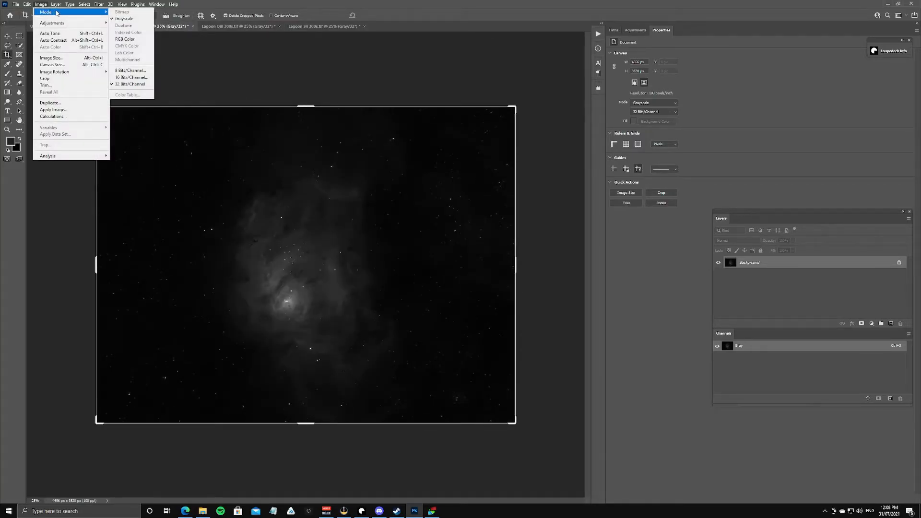
left_click(125, 78)
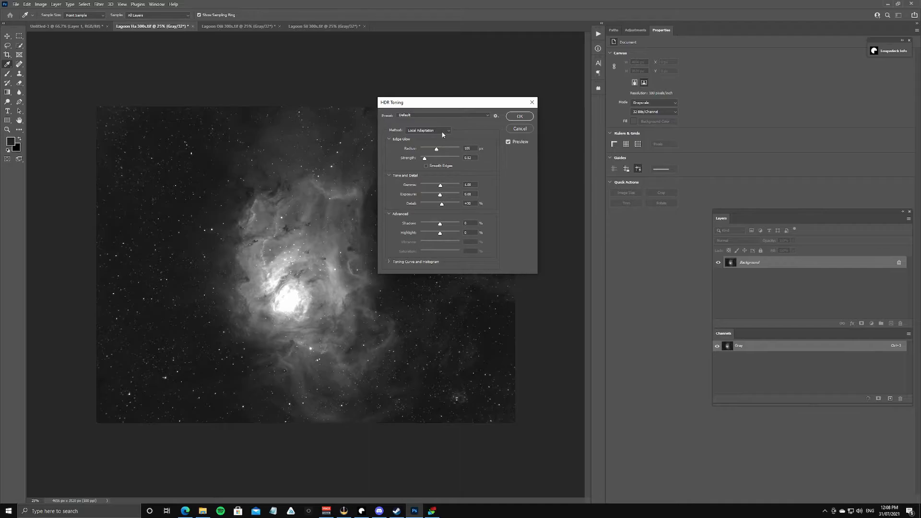
left_click(442, 132)
left_click(430, 137)
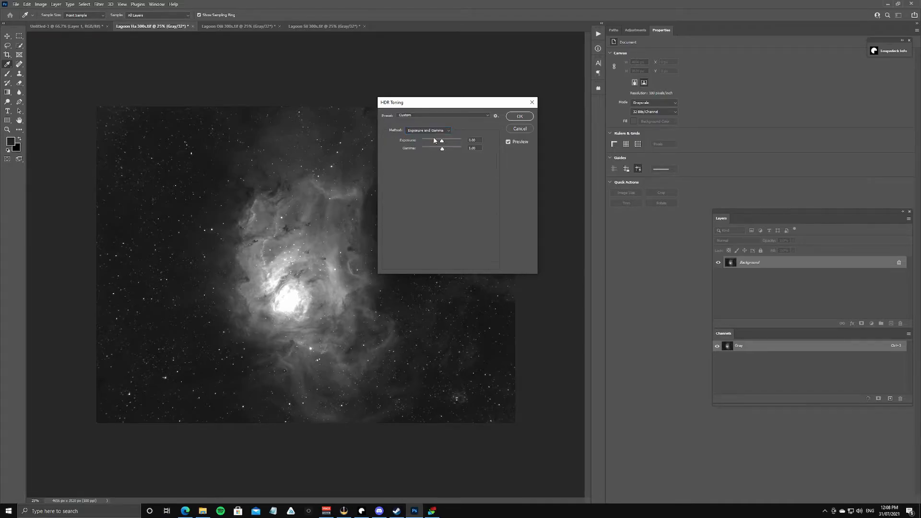
left_click(519, 117)
key("c")
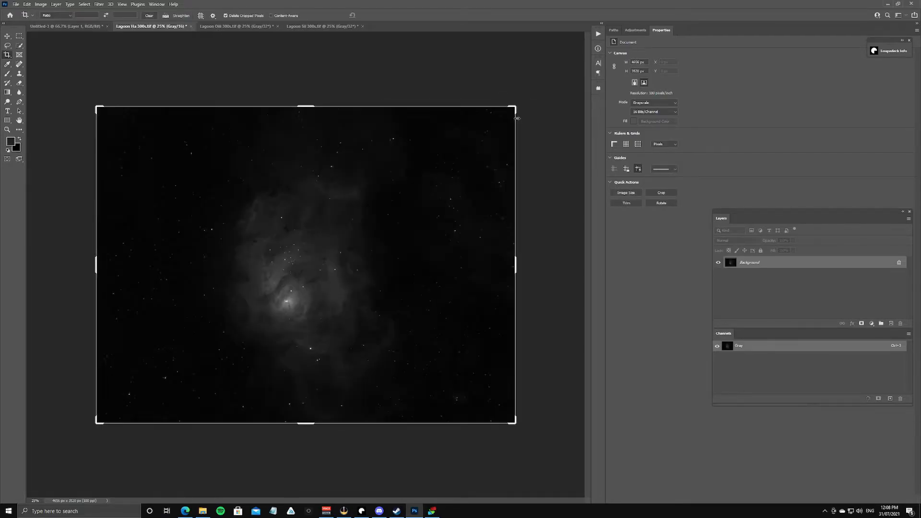
Step: Apply Curves to the Ha image, lifting the shadows and placing an upper point at input 154, output 222
left_click(41, 4)
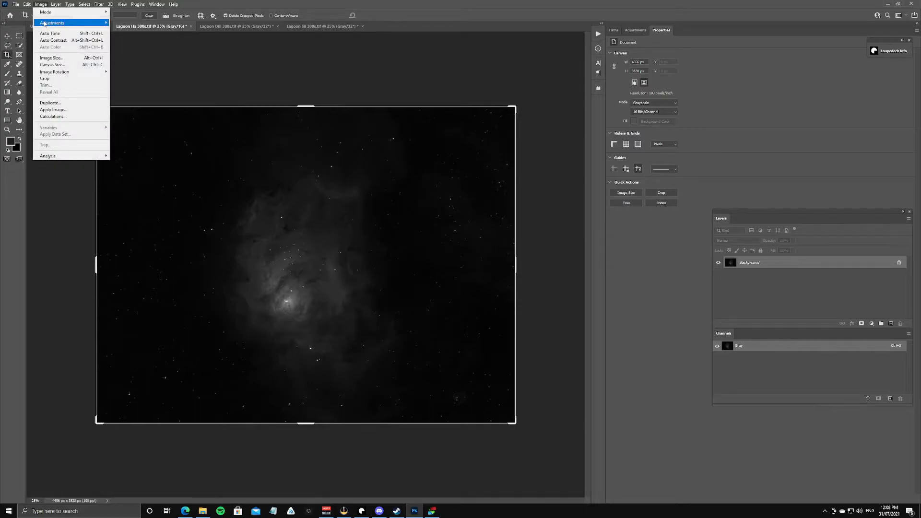
mouse_move(44, 23)
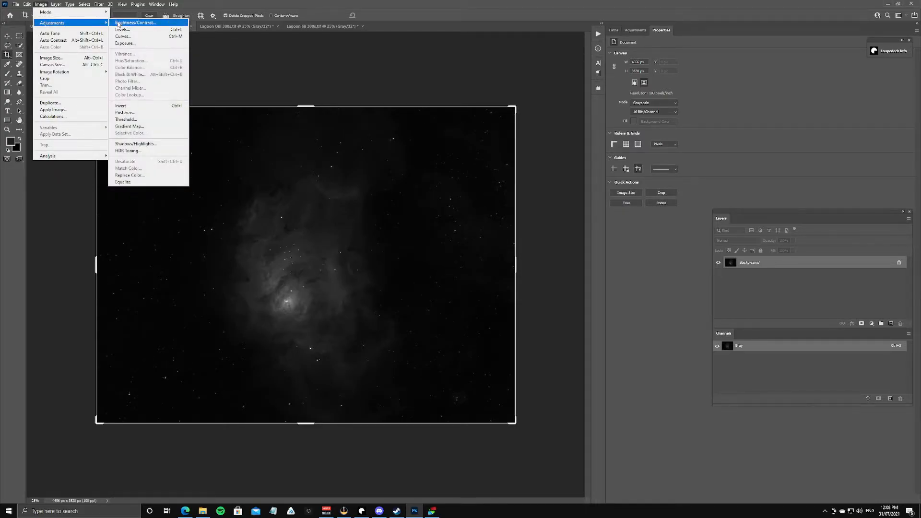
left_click(123, 35)
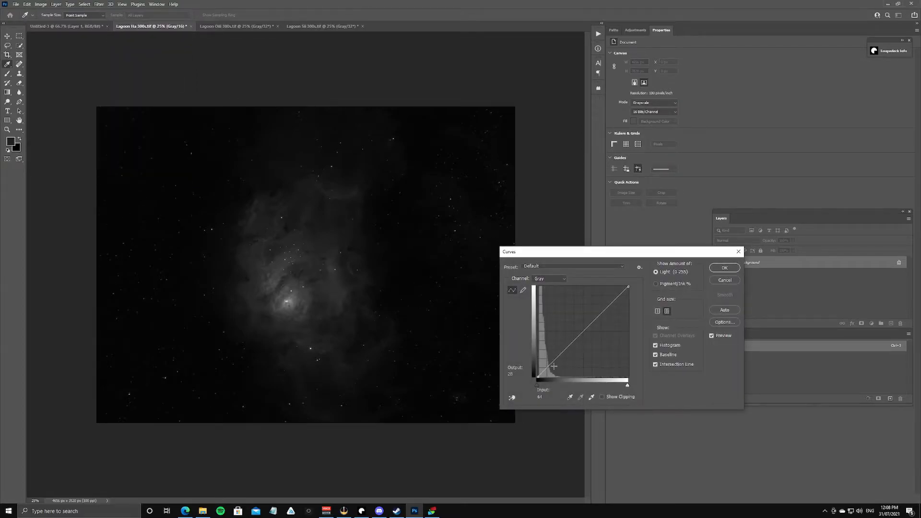
left_click_drag(549, 365, 549, 350)
left_click_drag(585, 297, 593, 298)
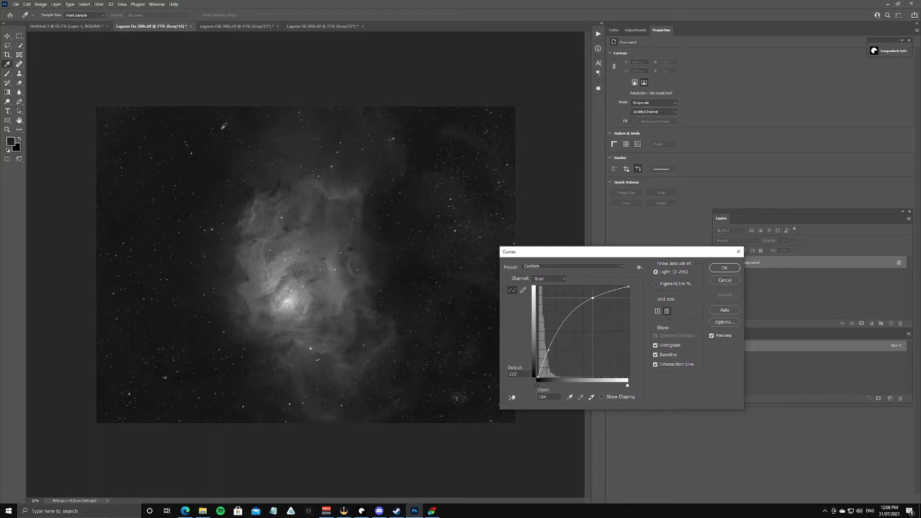
left_click(725, 268)
key("c")
Step: Apply a second Curves stretch to the Ha image, raising the lower midtones and holding the shadows at input 9, output 8
left_click(41, 5)
mouse_move(46, 23)
left_click(124, 36)
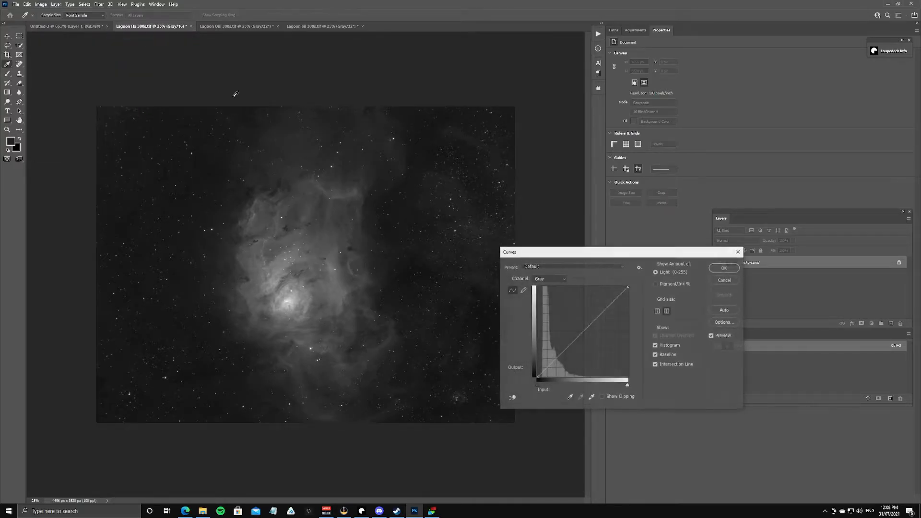
left_click_drag(556, 357, 538, 375)
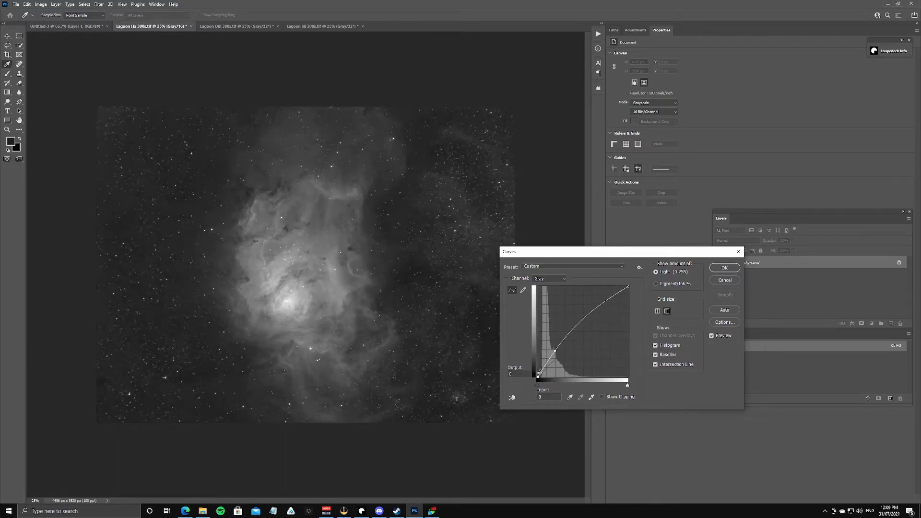
left_click_drag(541, 372, 541, 375)
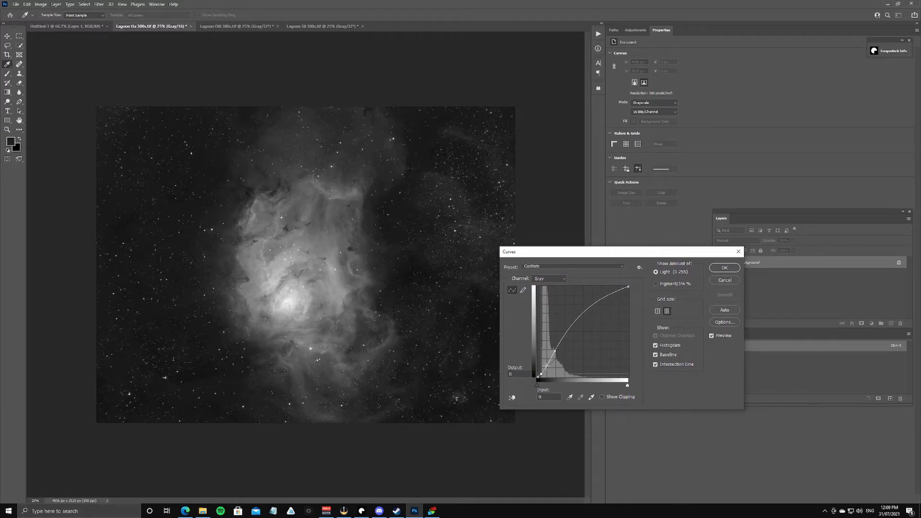
left_click(718, 267)
key("c")
Step: Apply a third Curves stretch to the Ha image, raising the lower midtones and setting the shadow point to input 7, output 10
left_click(41, 4)
mouse_move(90, 23)
left_click(121, 36)
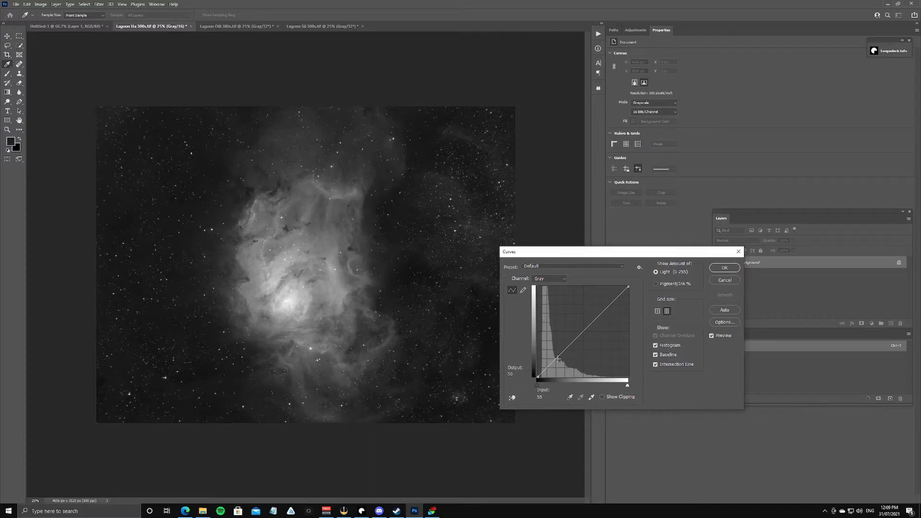
left_click_drag(556, 357, 540, 376)
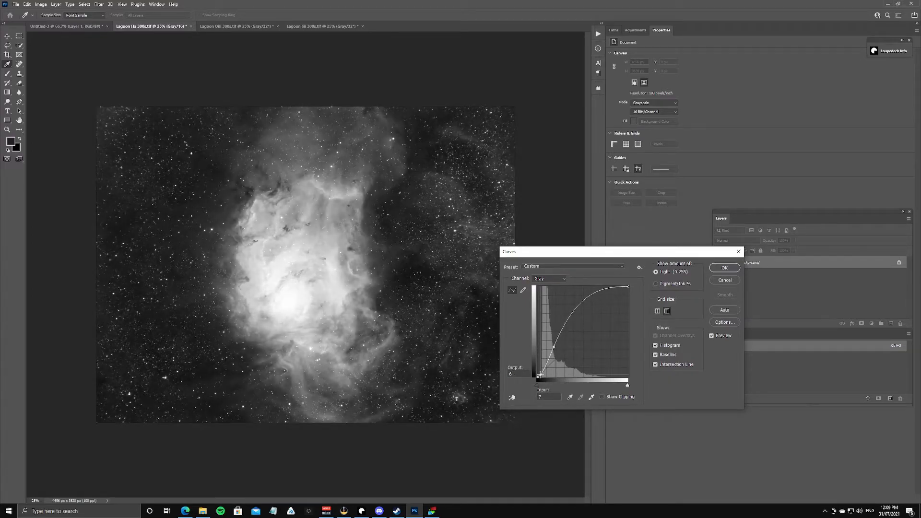
left_click_drag(540, 376, 541, 373)
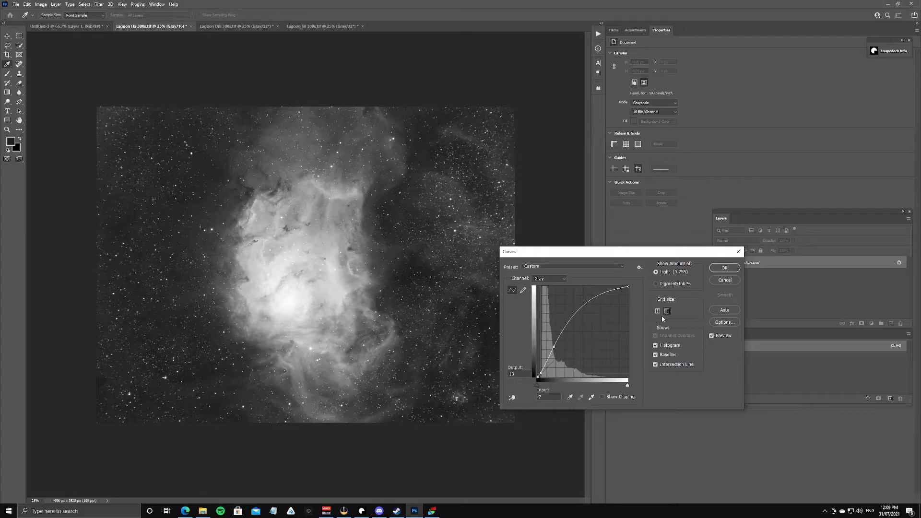
left_click(732, 271)
key("c")
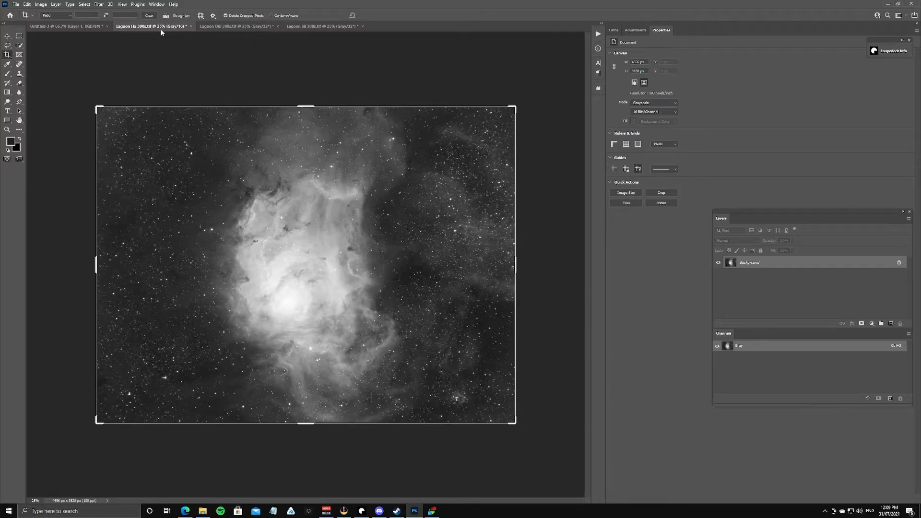
Step: Compare the stretched Ha image with the unstretched OIII and SII images
left_click(316, 27)
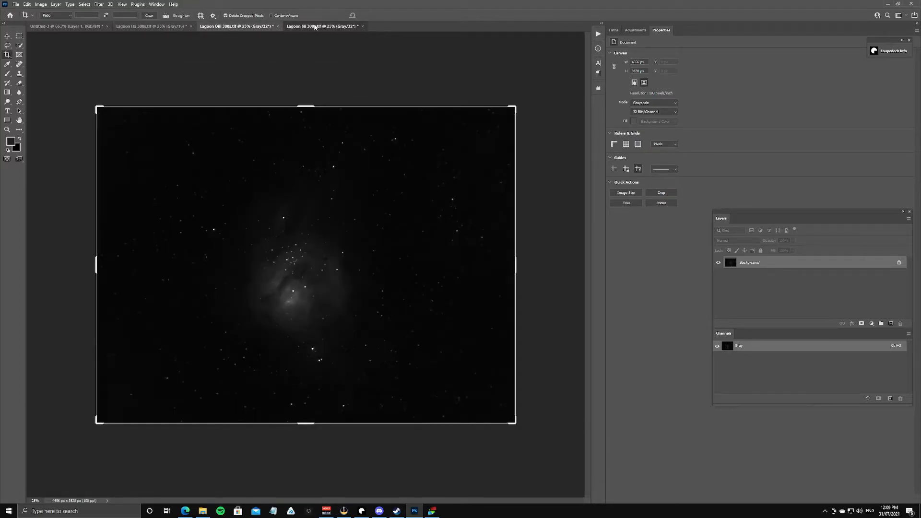
left_click(227, 28)
left_click(149, 27)
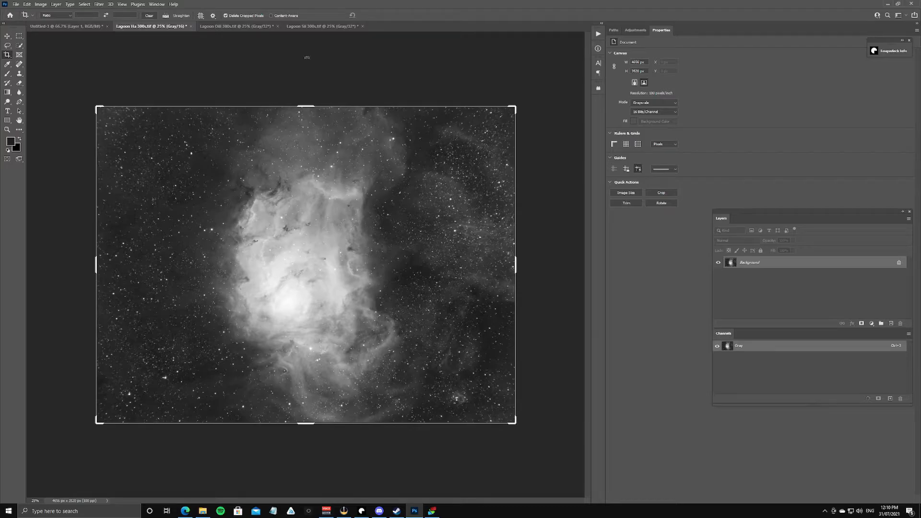
Step: Stretch the 16-bit Lagoon OIII and SII images with Curves, lifting their shadows and midtones
left_click(235, 26)
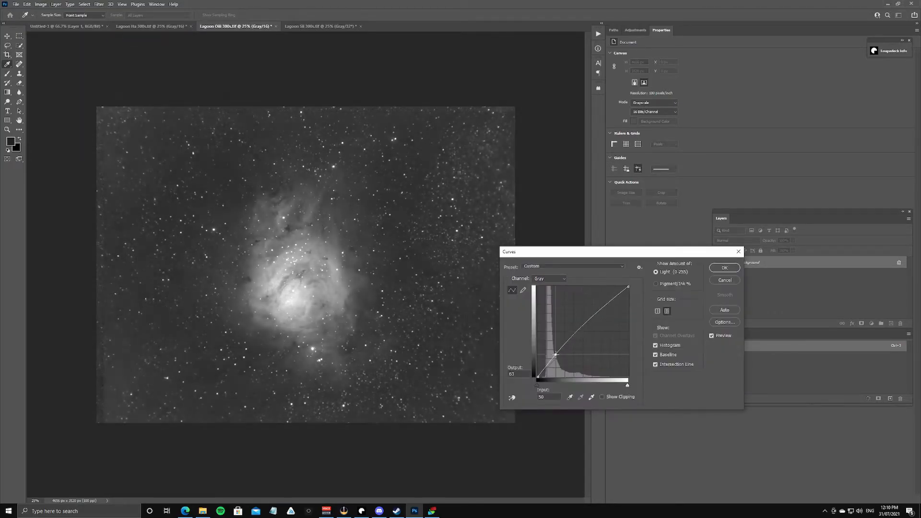
left_click_drag(583, 331, 590, 297)
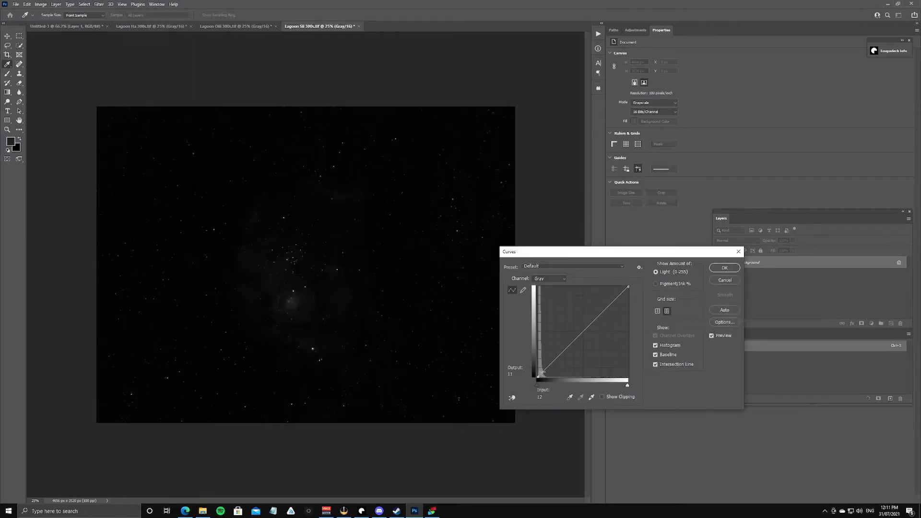
left_click_drag(550, 364, 550, 350)
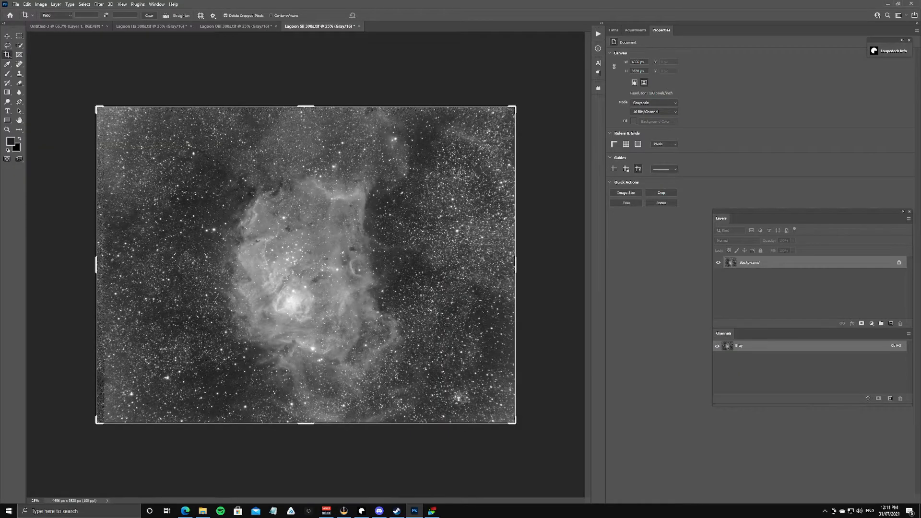
Step: Select the entire Lagoon SII image with the Rectangular Marquee tool
left_click(233, 65)
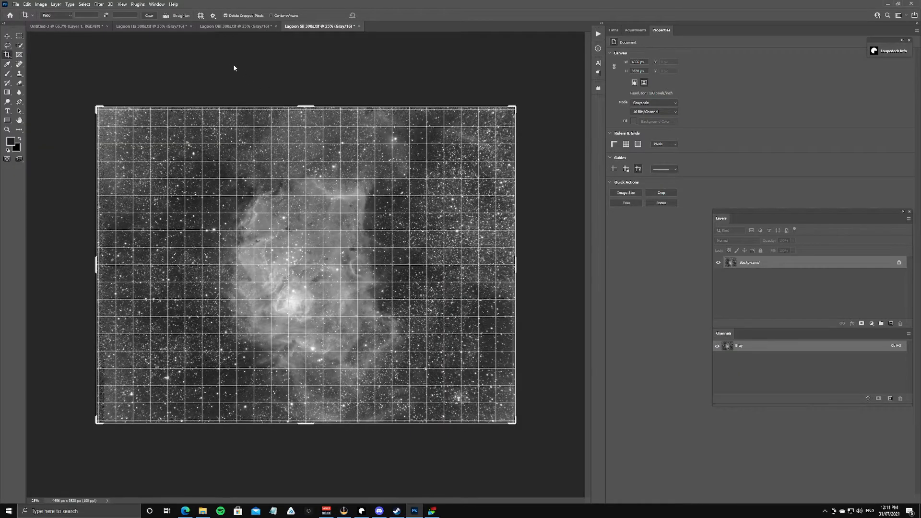
left_click(22, 35)
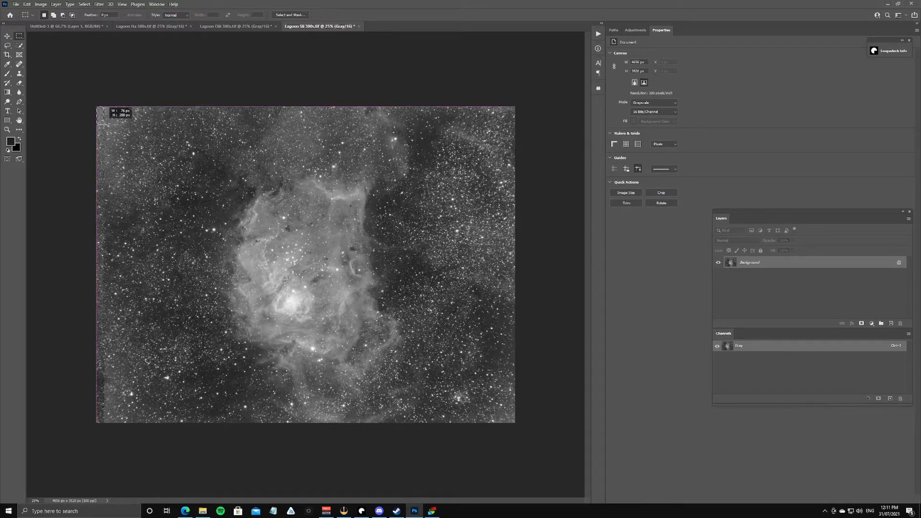
left_click_drag(171, 158, 587, 486)
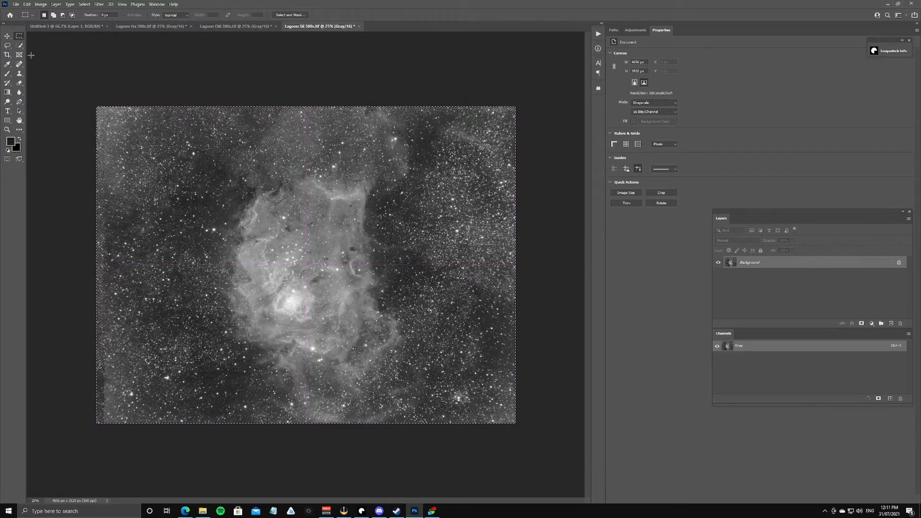
left_click(535, 86)
left_click_drag(184, 337, 78, 446)
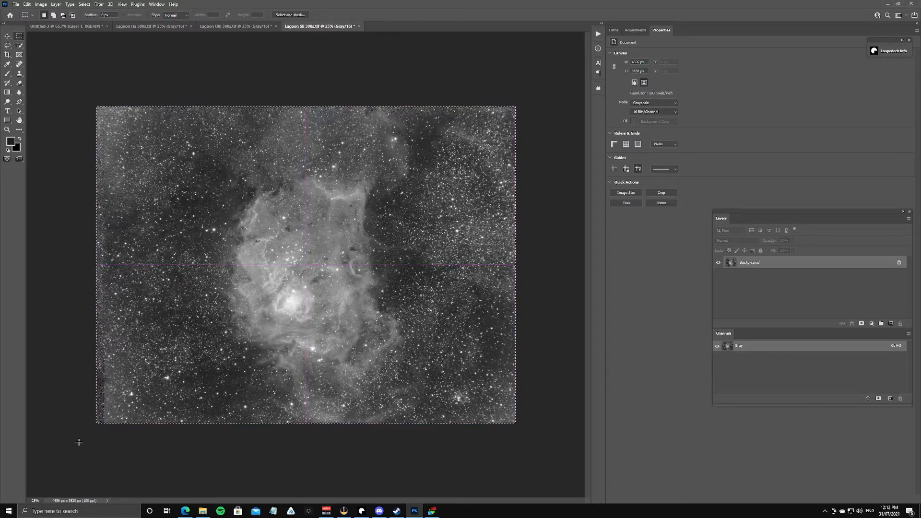
Step: Create a new 4656 x 3520 px, 100 ppi, 16-bit RGB Color document from the 1600MM colour preset
left_click(16, 4)
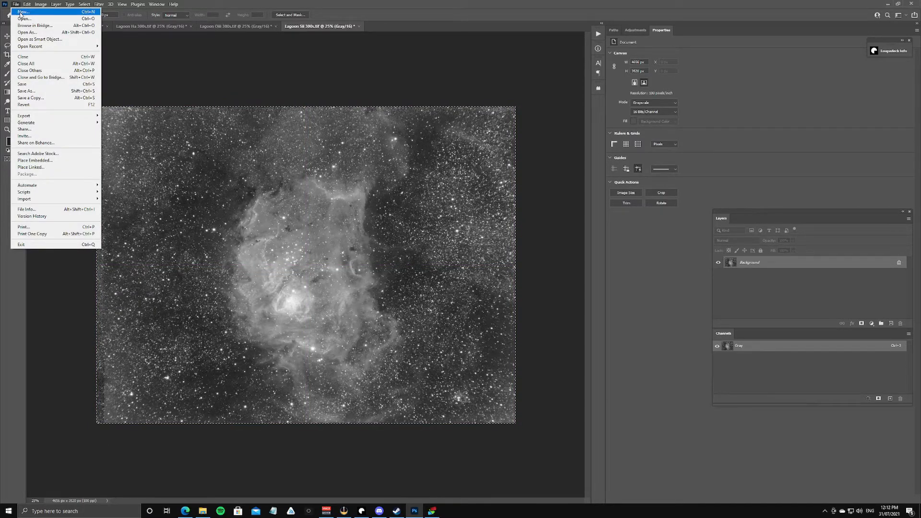
left_click(21, 12)
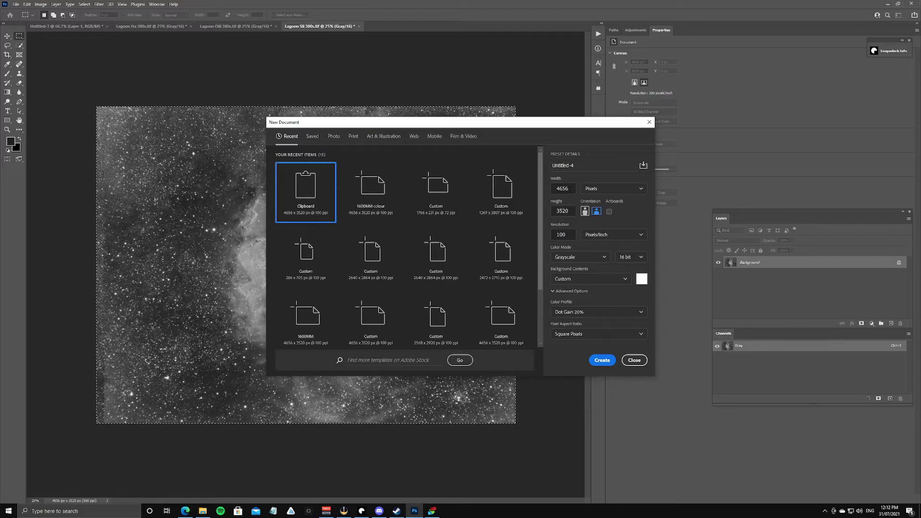
left_click(378, 200)
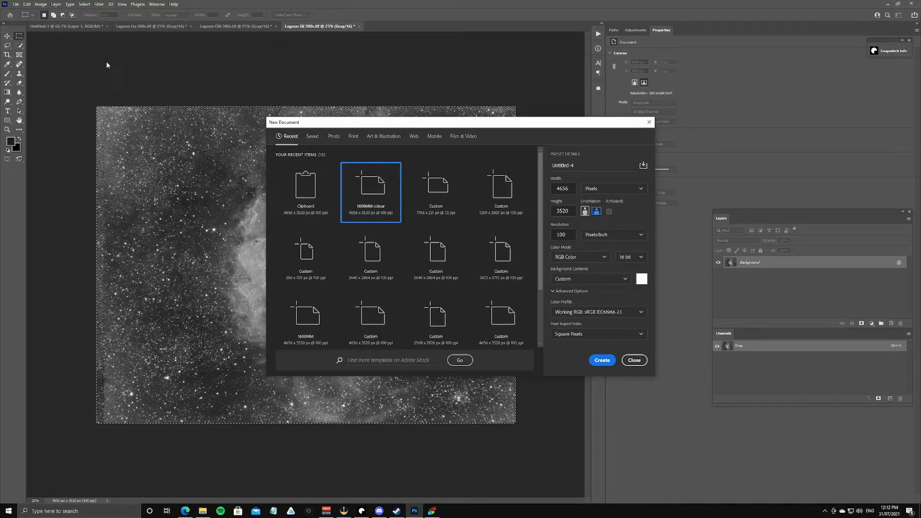
left_click(309, 193)
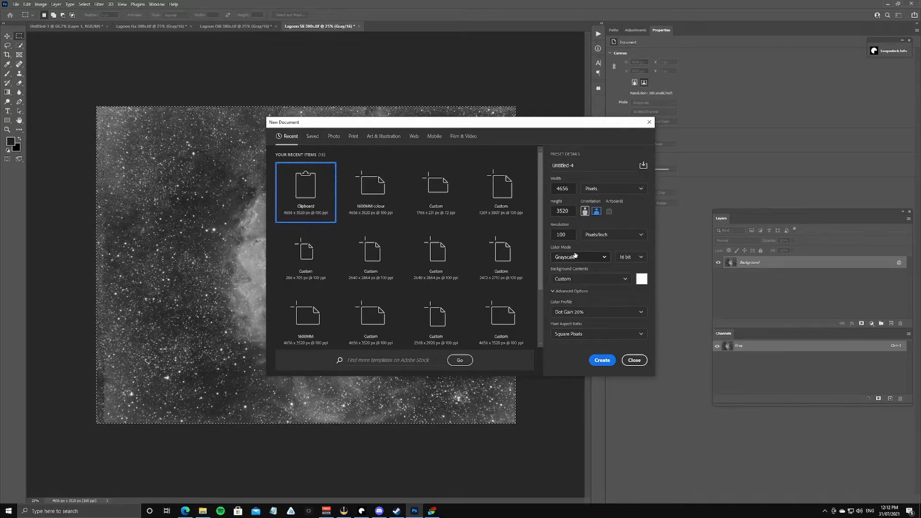
left_click(600, 260)
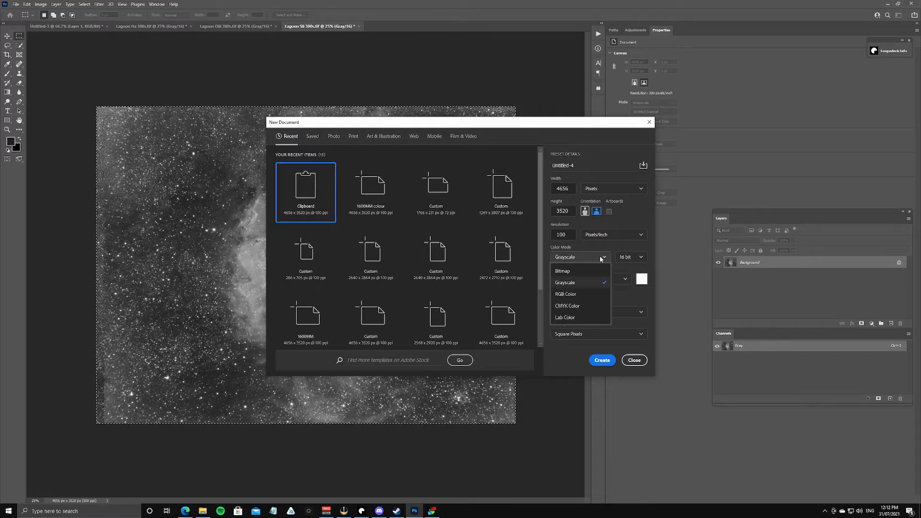
left_click(581, 294)
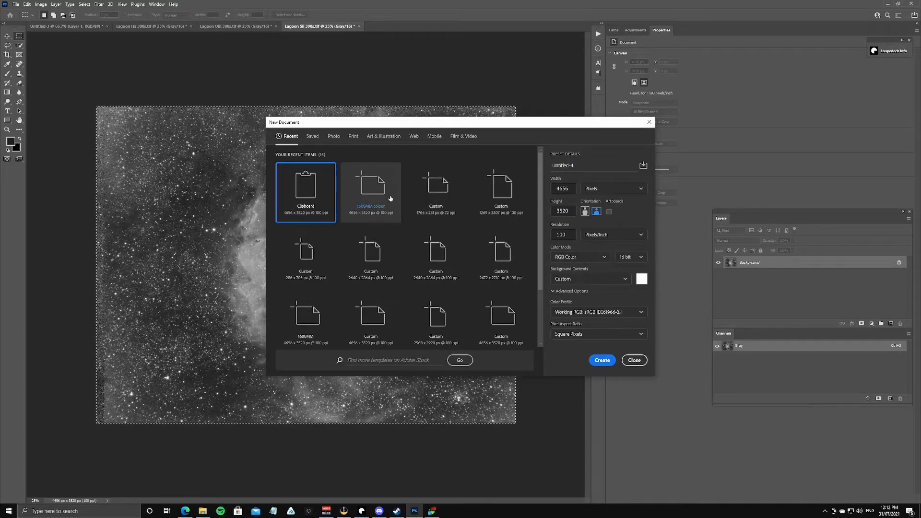
left_click(644, 166)
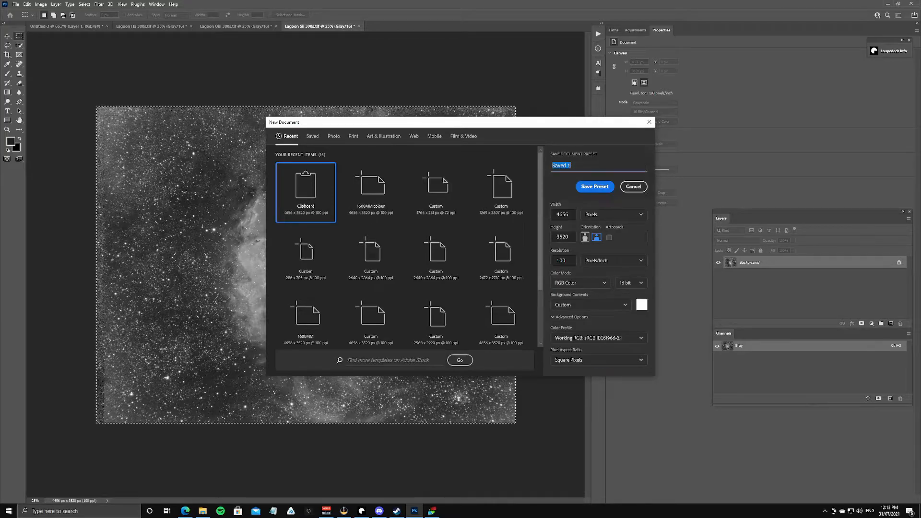
left_click(633, 187)
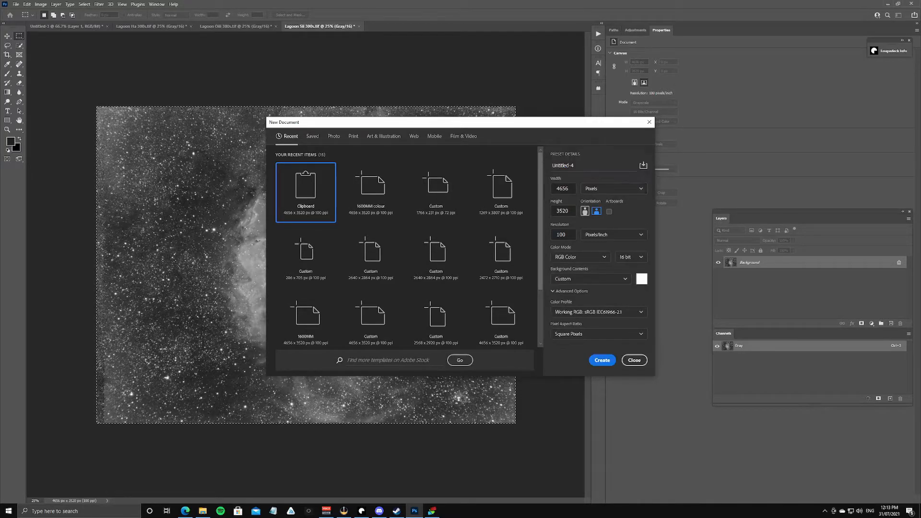
left_click(376, 195)
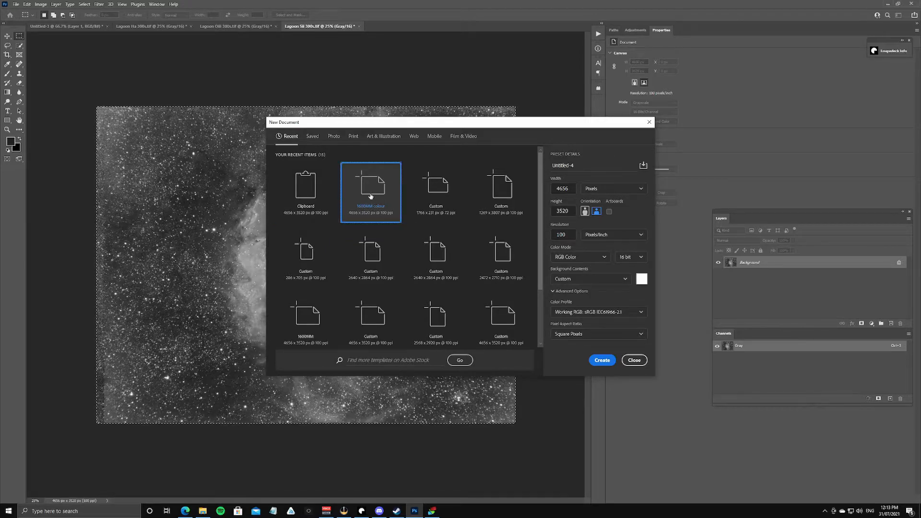
left_click(601, 361)
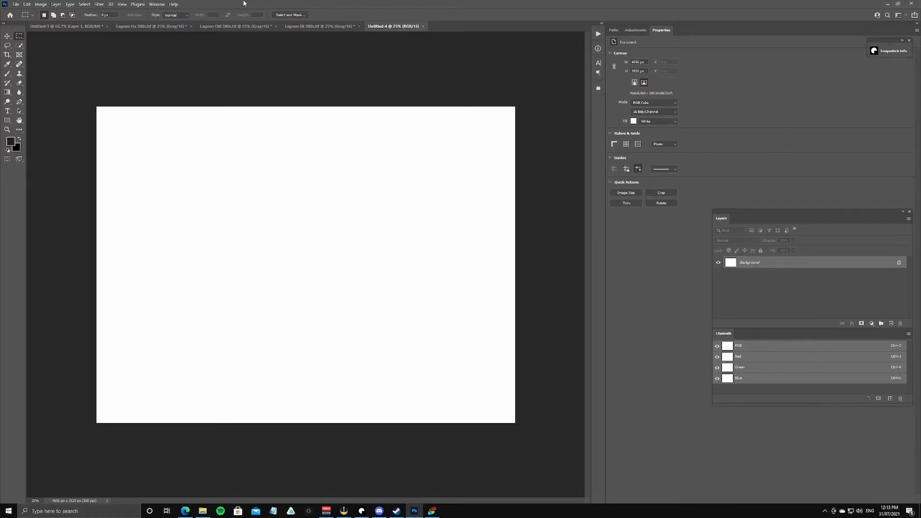
Step: Hide the document's channel list, show it again, and select the Green channel
left_click(157, 5)
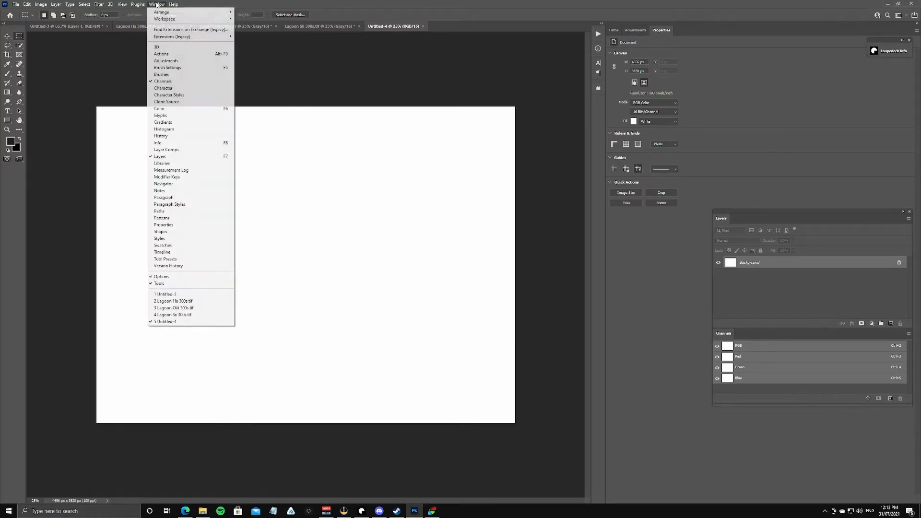
left_click(163, 84)
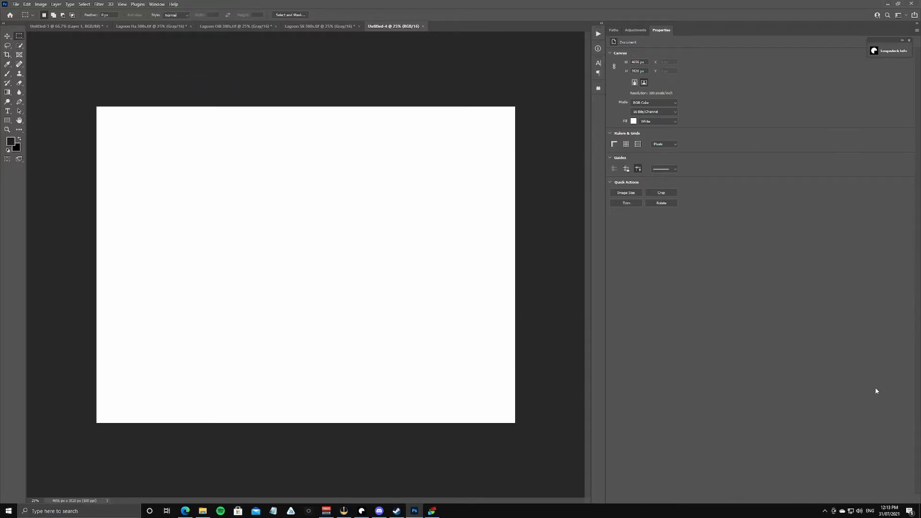
left_click(153, 6)
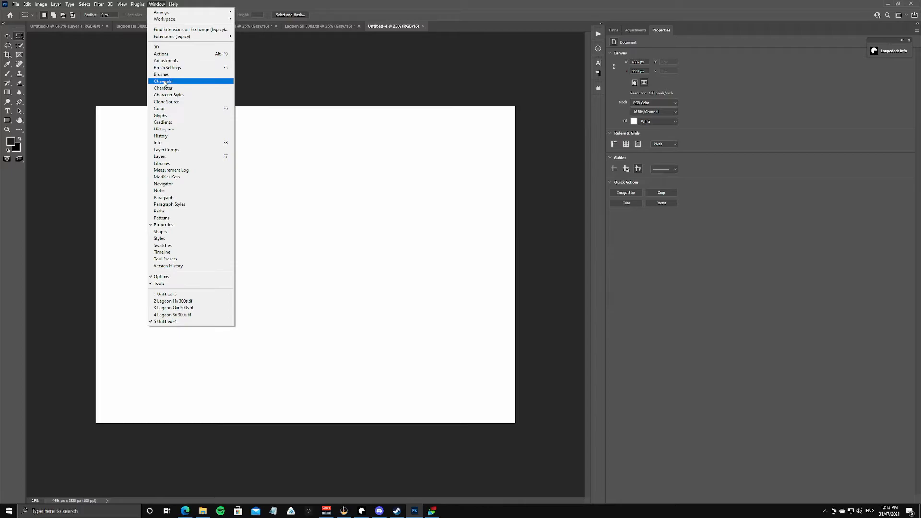
left_click(163, 81)
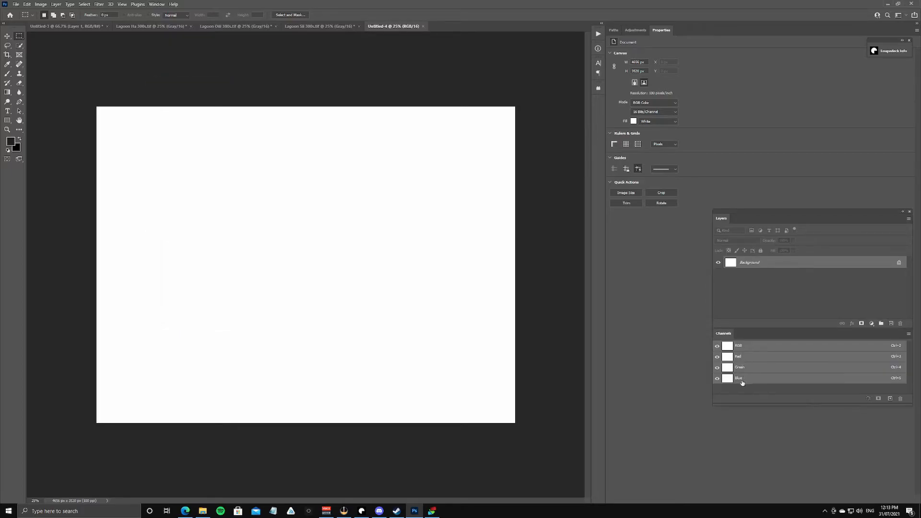
left_click(745, 368)
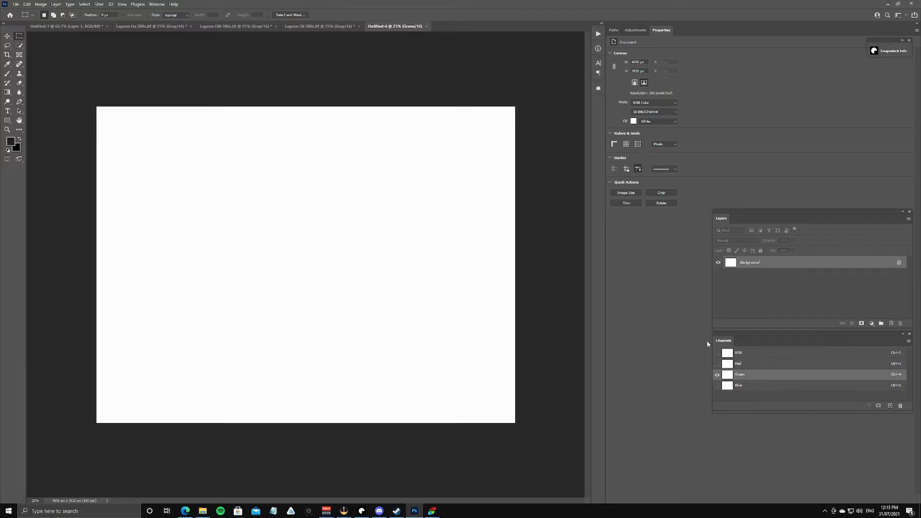
Step: Examine the palette reference chart's channel combinations alongside the stretched Lagoon Ha, SII and OIII images
left_click(86, 28)
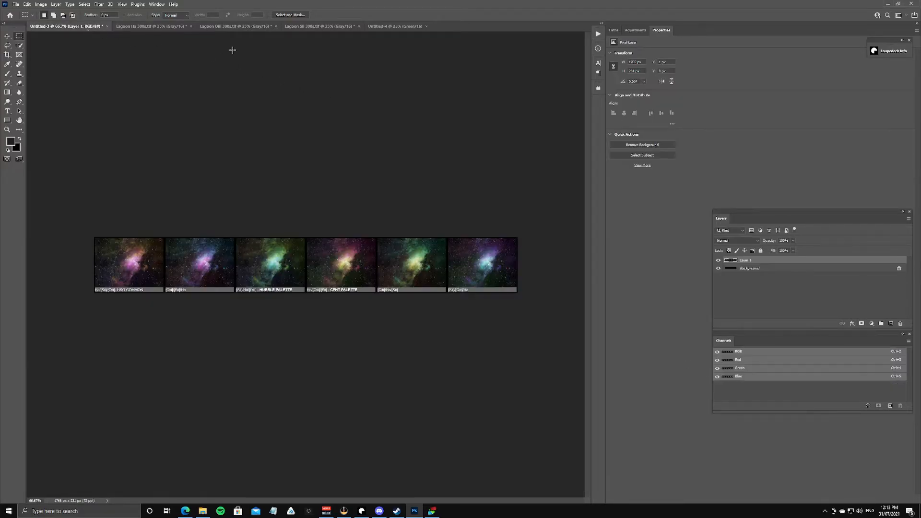
left_click(178, 27)
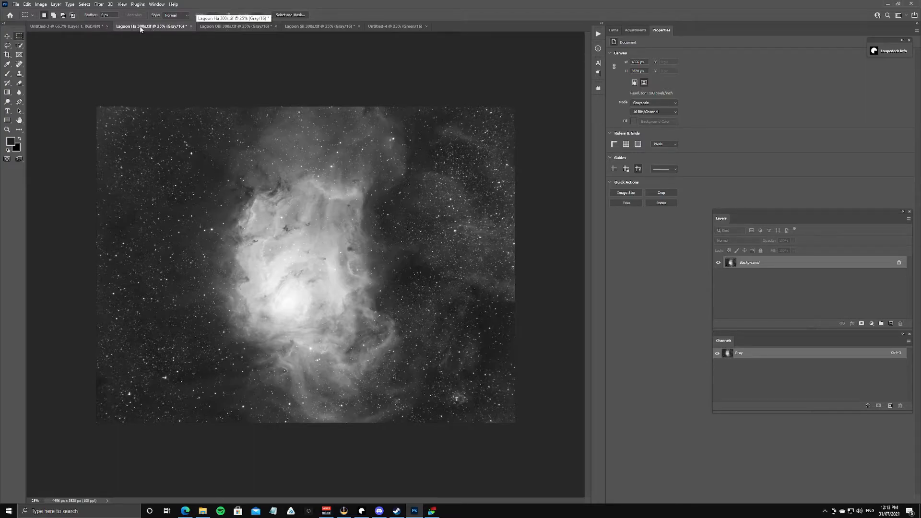
left_click(307, 27)
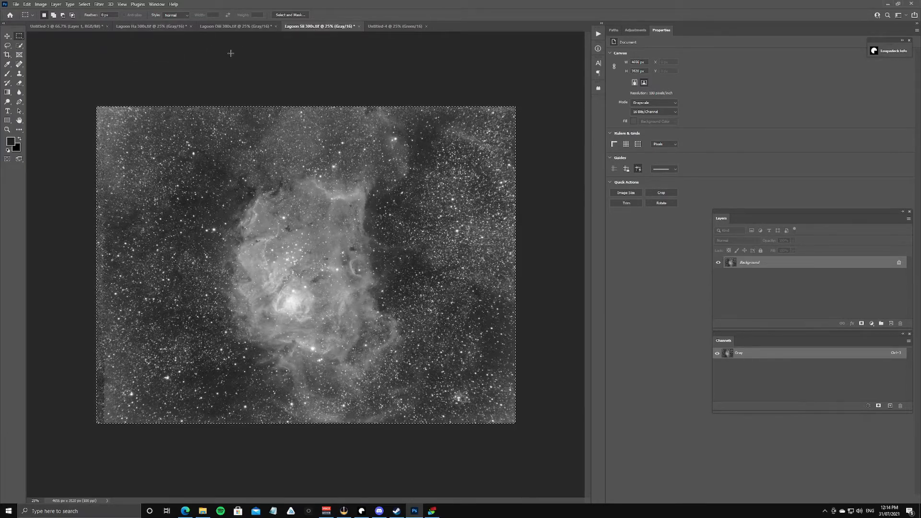
left_click(230, 28)
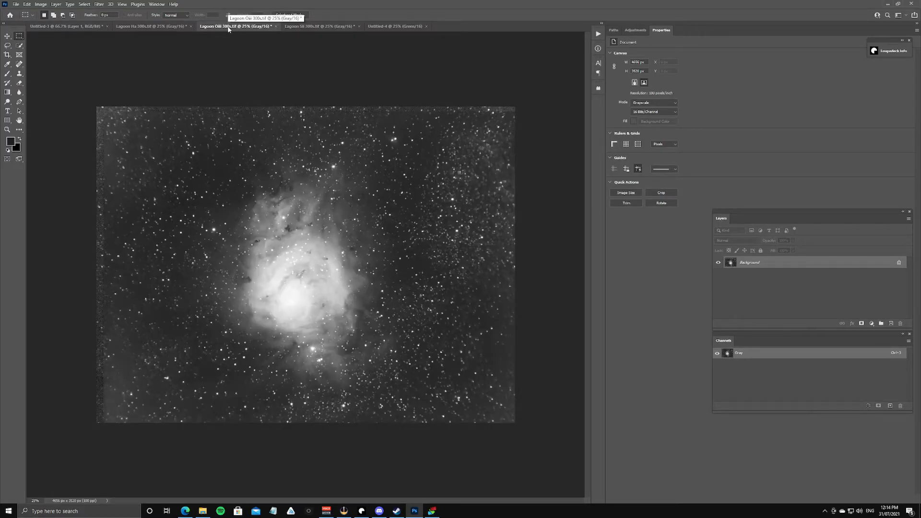
left_click(151, 27)
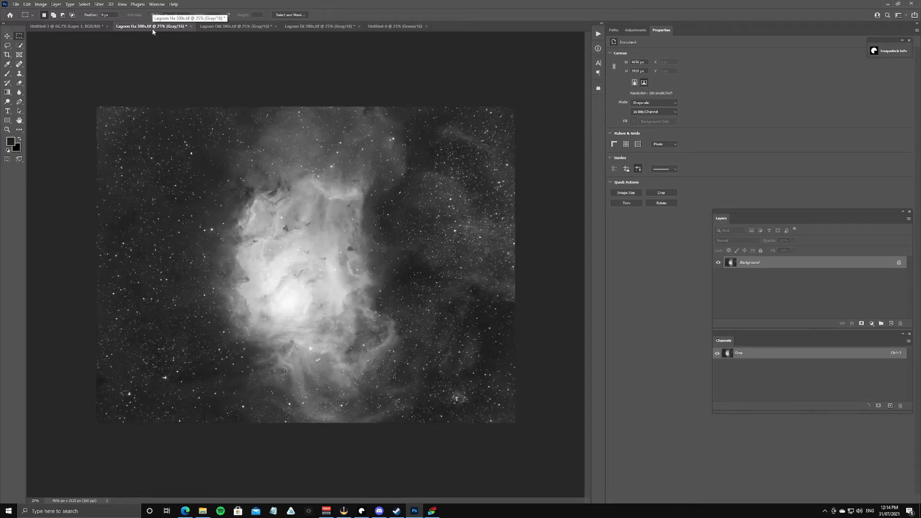
left_click(101, 27)
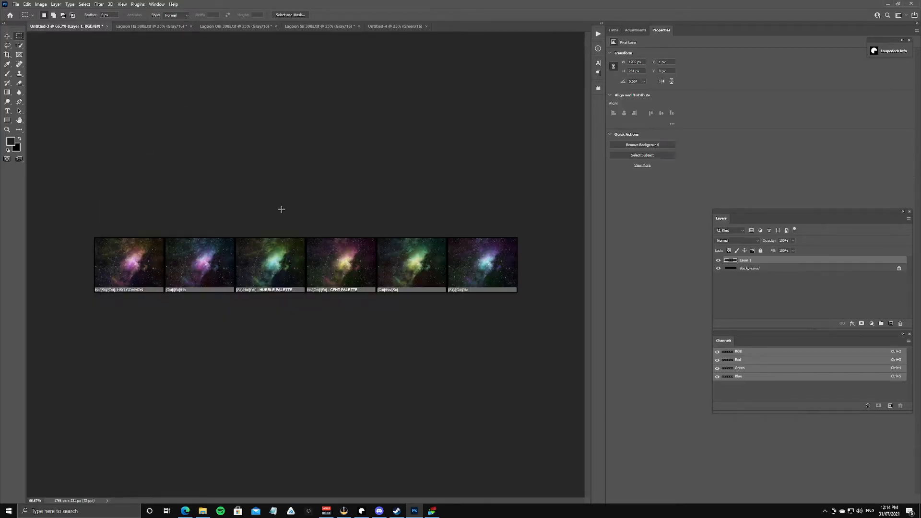
scroll(241, 317, "up", 2)
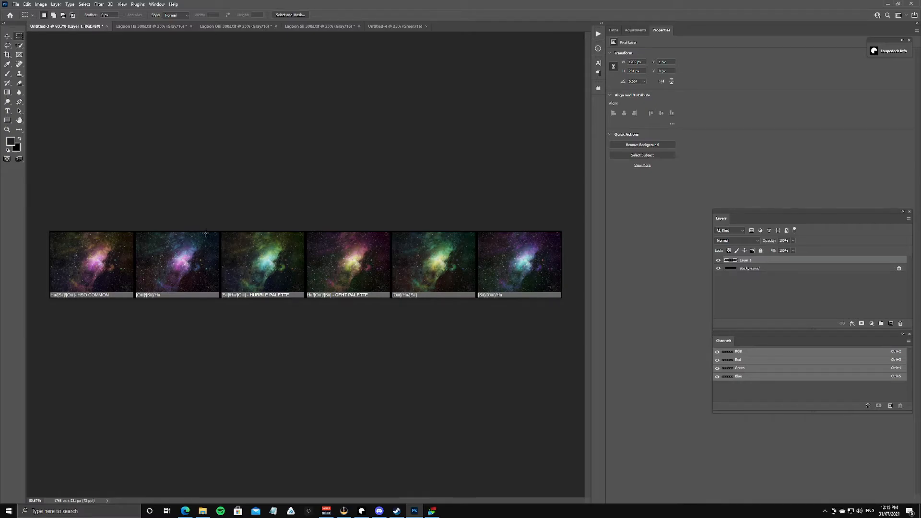
left_click(340, 27)
left_click(175, 27)
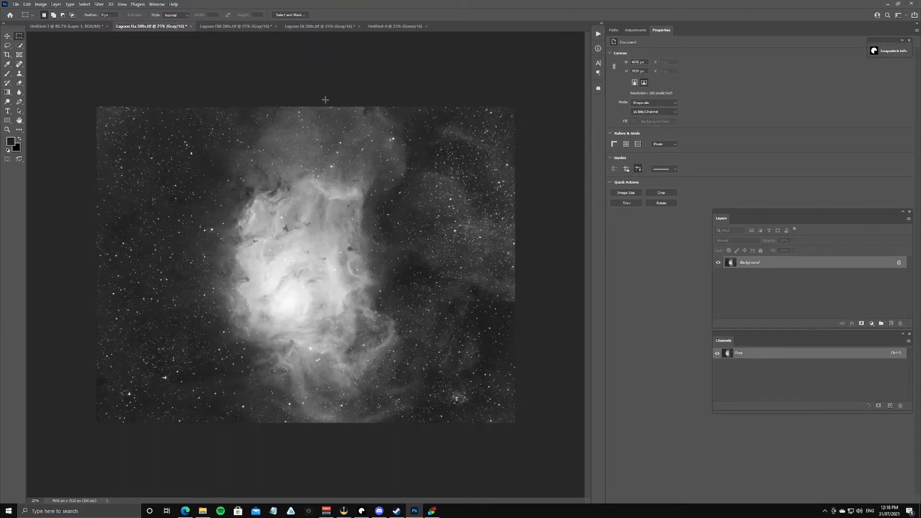
left_click(81, 28)
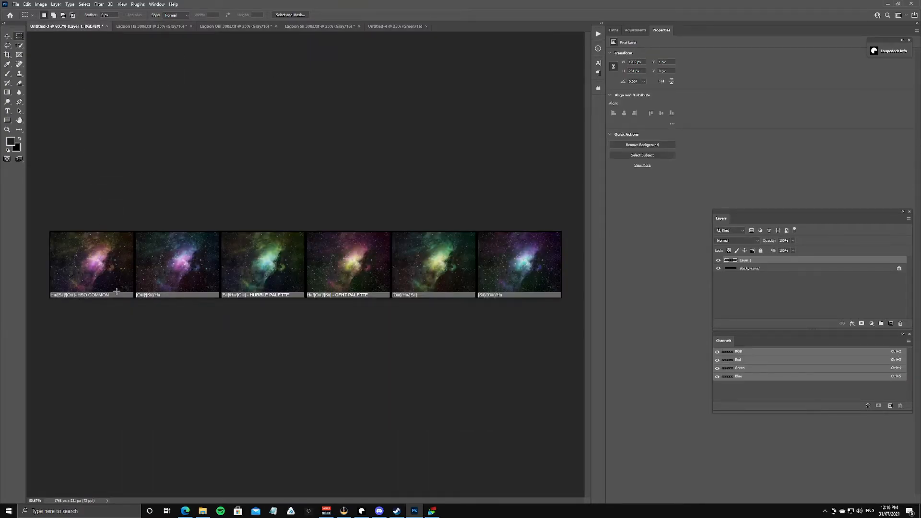
Step: Copy the entire Lagoon Ha image into the Red channel of the new RGB document
left_click(163, 28)
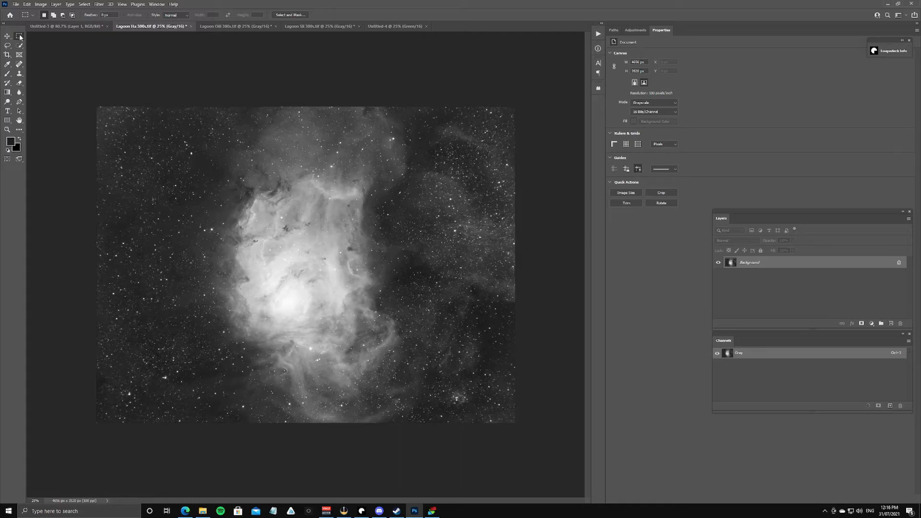
key("ctrl+a")
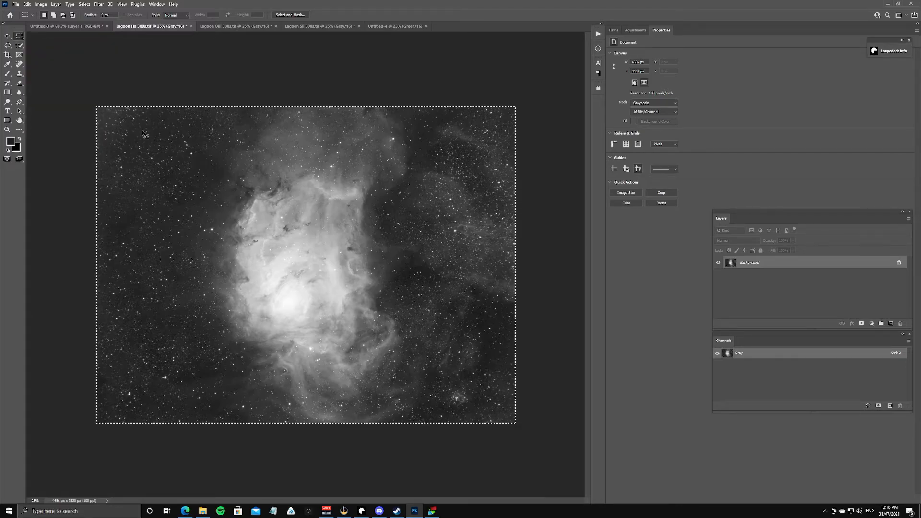
left_click(393, 27)
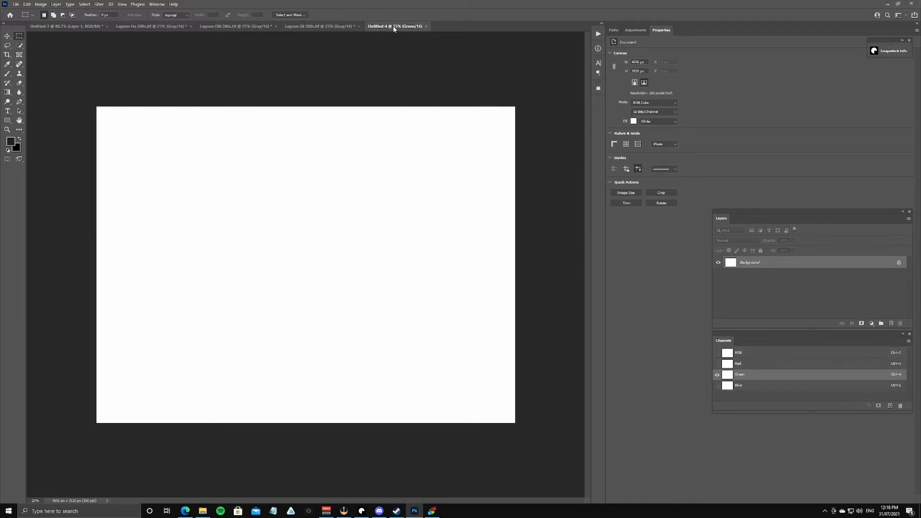
left_click(743, 366)
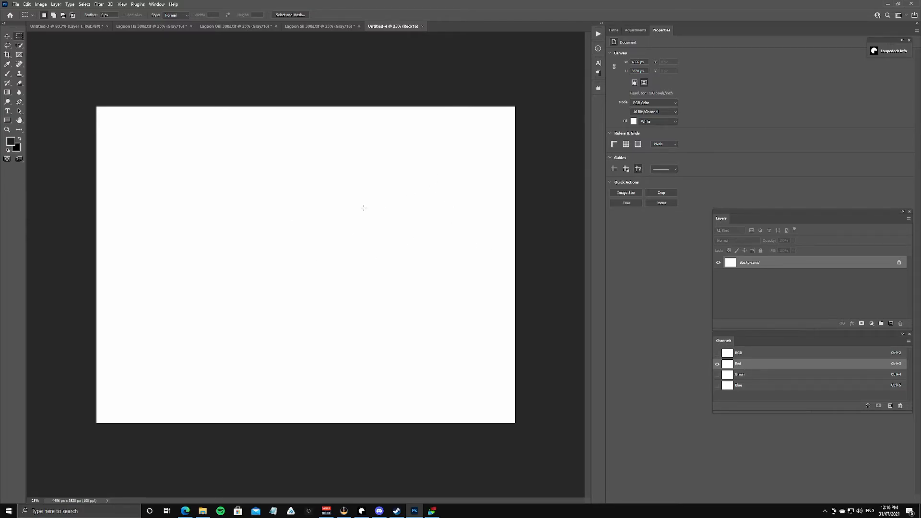
key("ctrl+v")
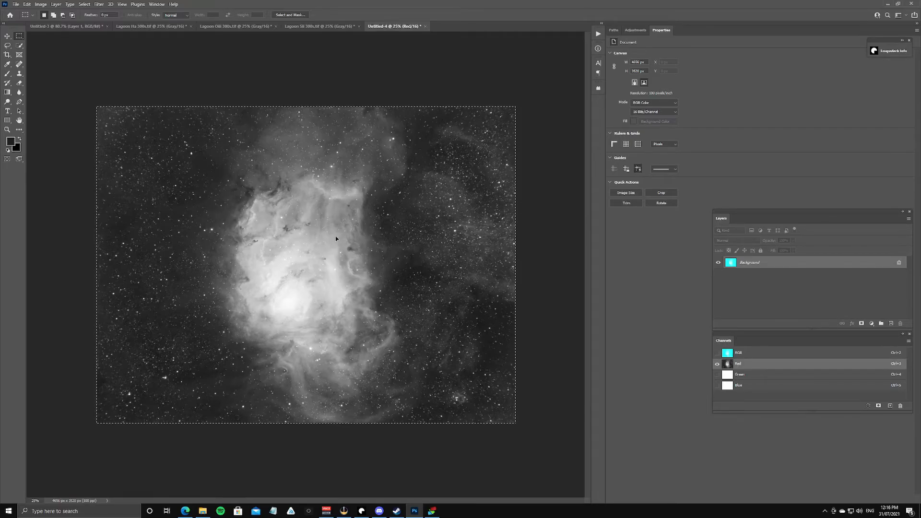
Step: Inspect the RGB composite and the individual Green, Blue and Red channels of the new document
left_click(743, 356)
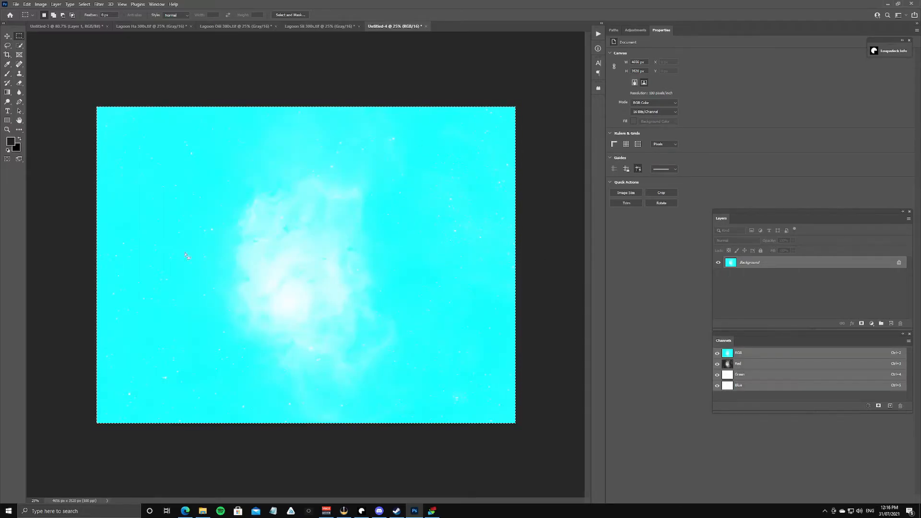
left_click(739, 376)
left_click(746, 389)
left_click(746, 377)
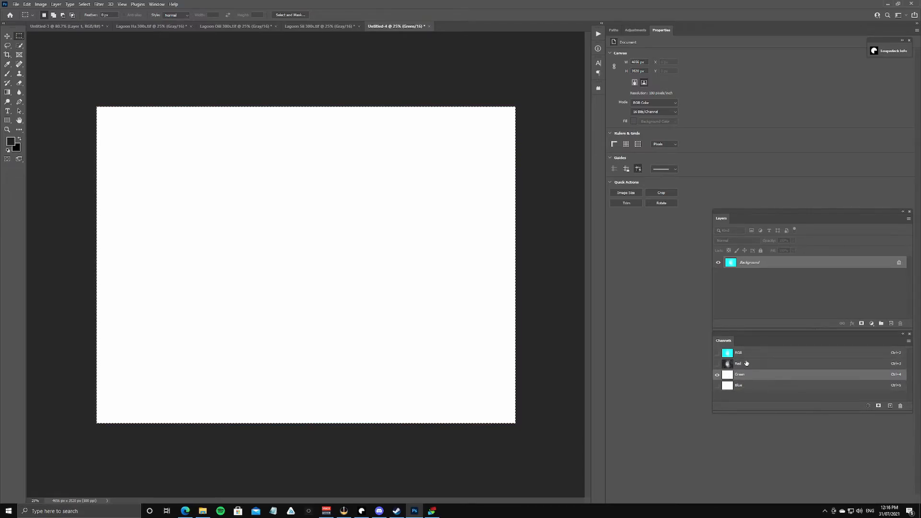
left_click(746, 364)
left_click(742, 356)
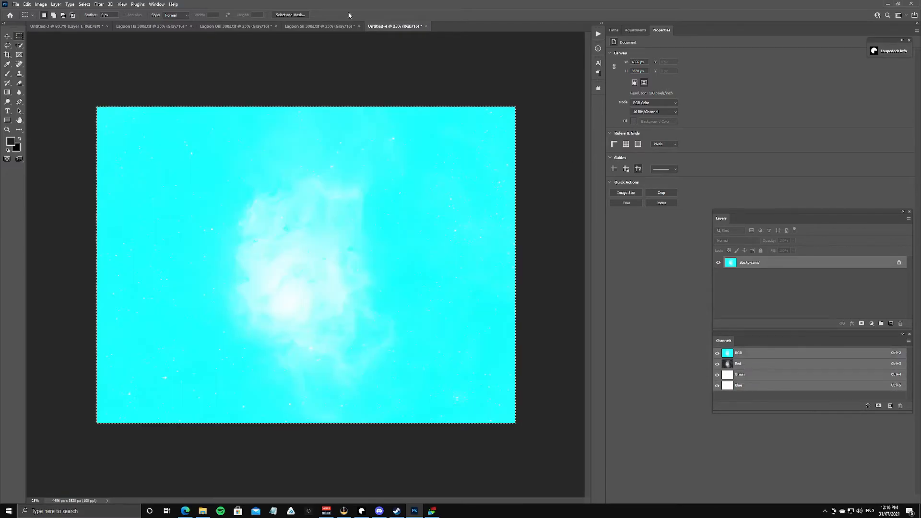
Step: Copy the Lagoon OIII image into the Blue channel of the new RGB document and view the composite
left_click(252, 26)
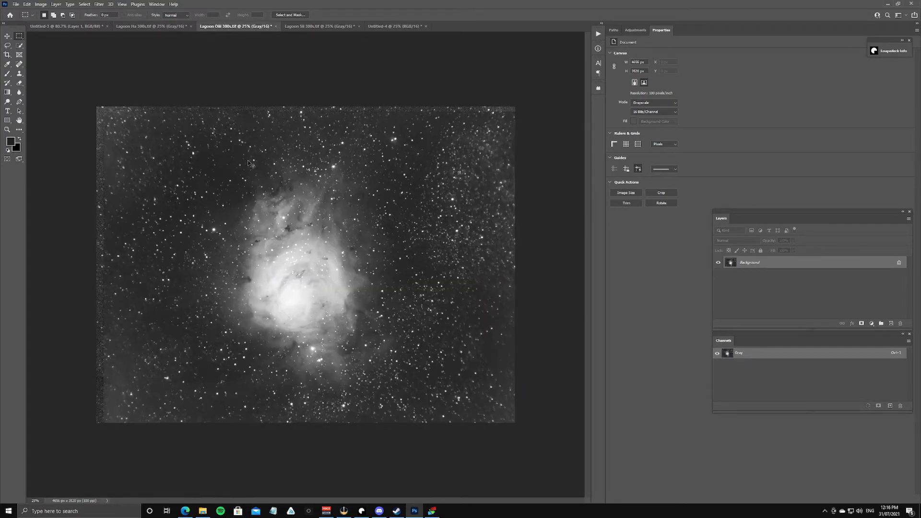
left_click(384, 25)
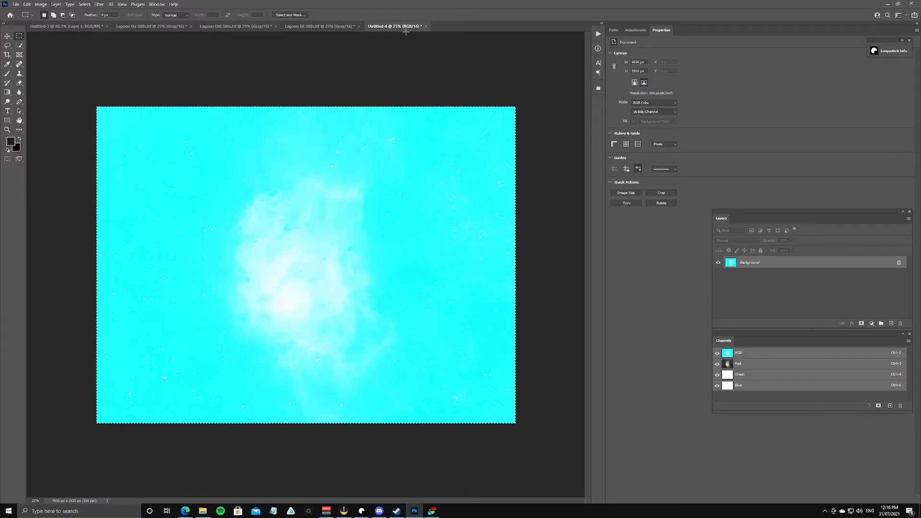
left_click(744, 387)
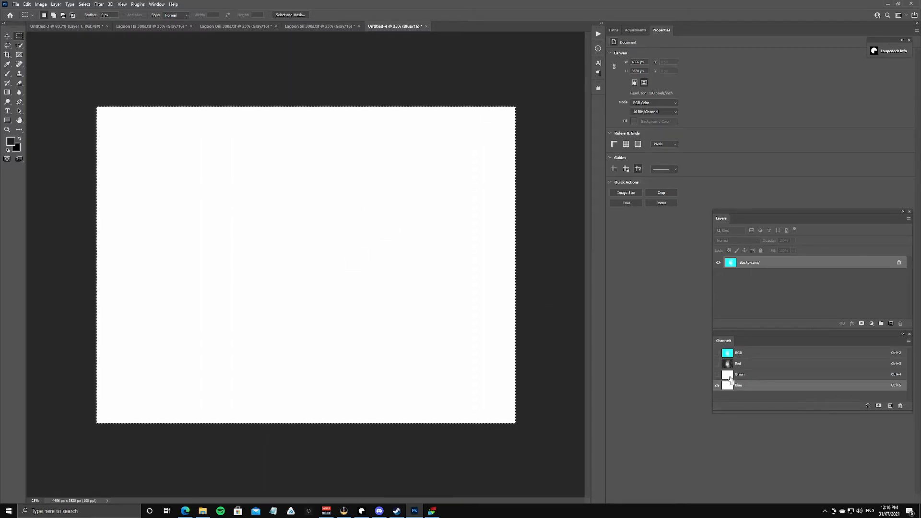
key("ctrl+v")
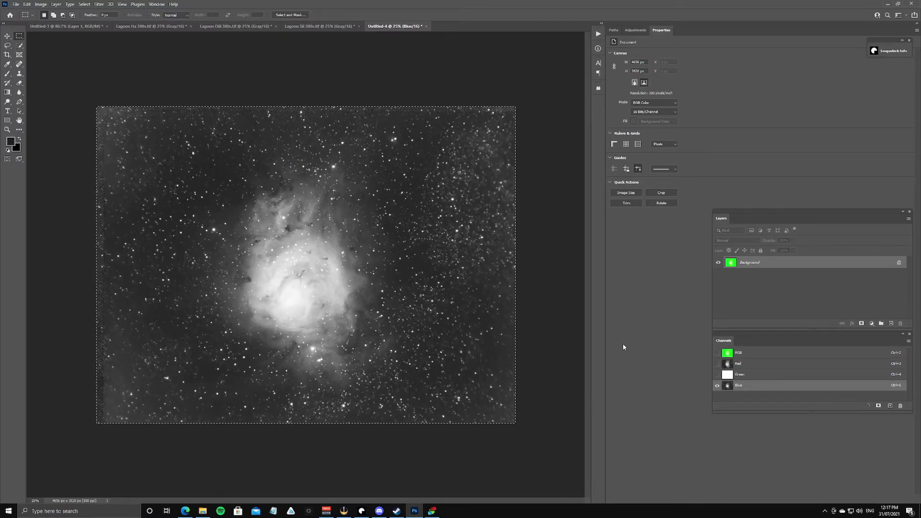
left_click(741, 355)
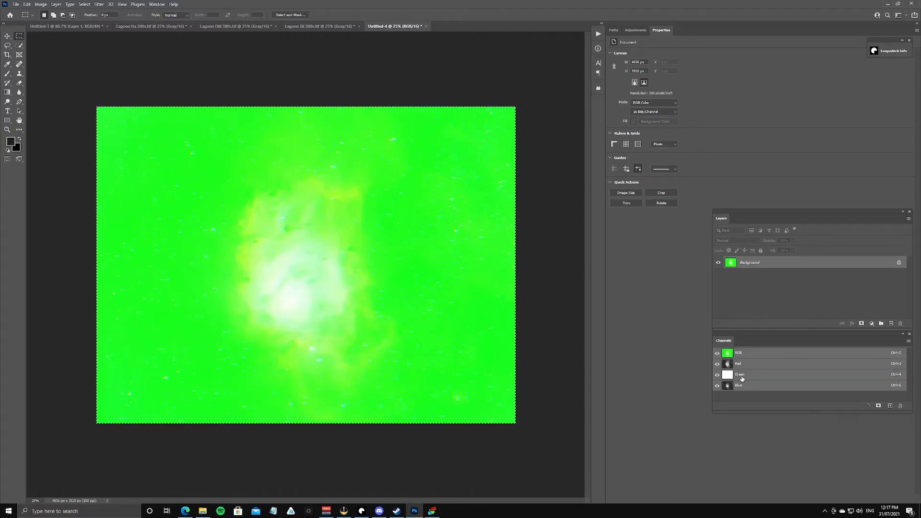
Step: Copy the Lagoon SII image into the Green channel of the new RGB document and view the composite
left_click(741, 375)
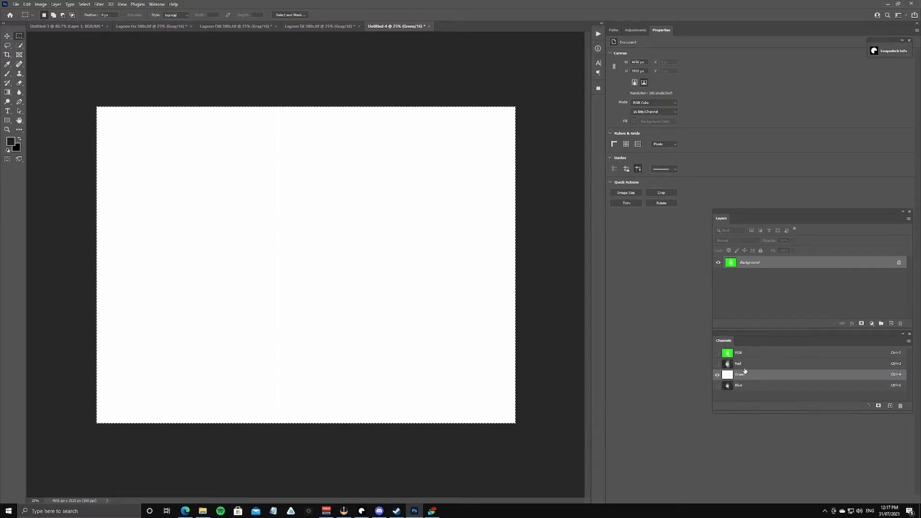
left_click(737, 353)
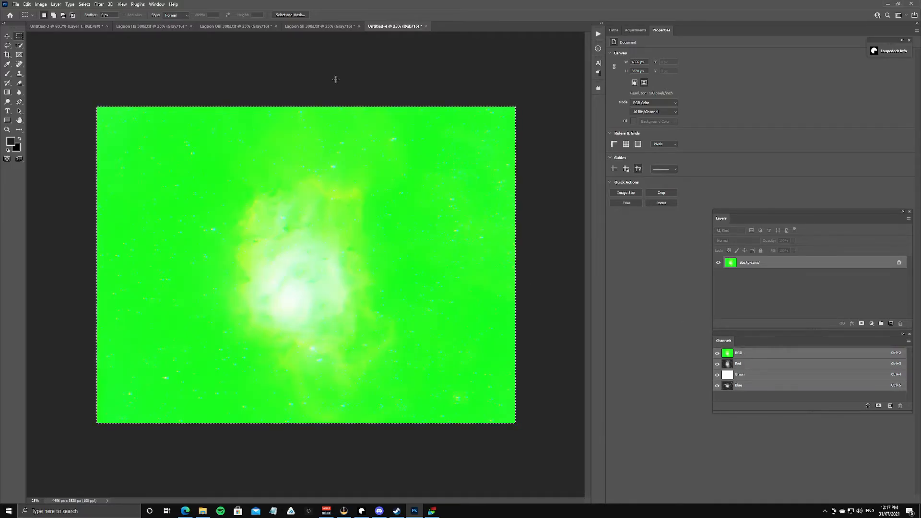
left_click(310, 26)
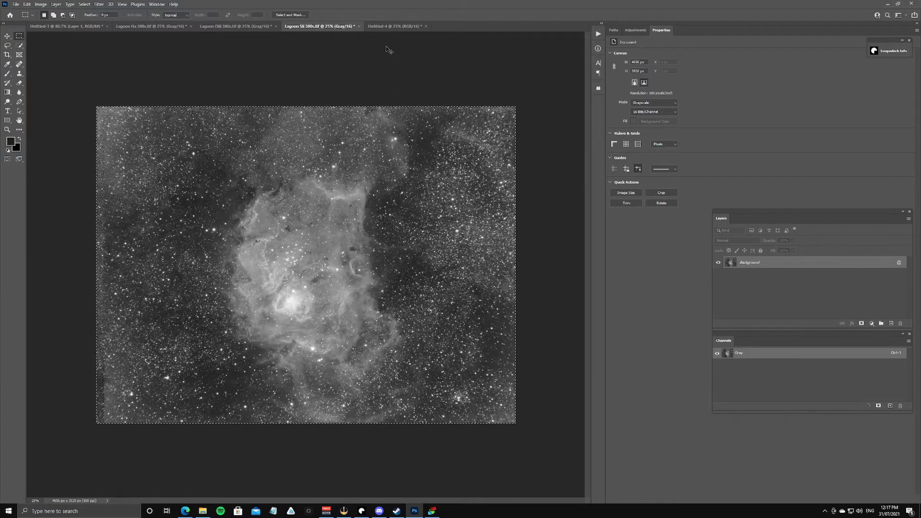
left_click(408, 26)
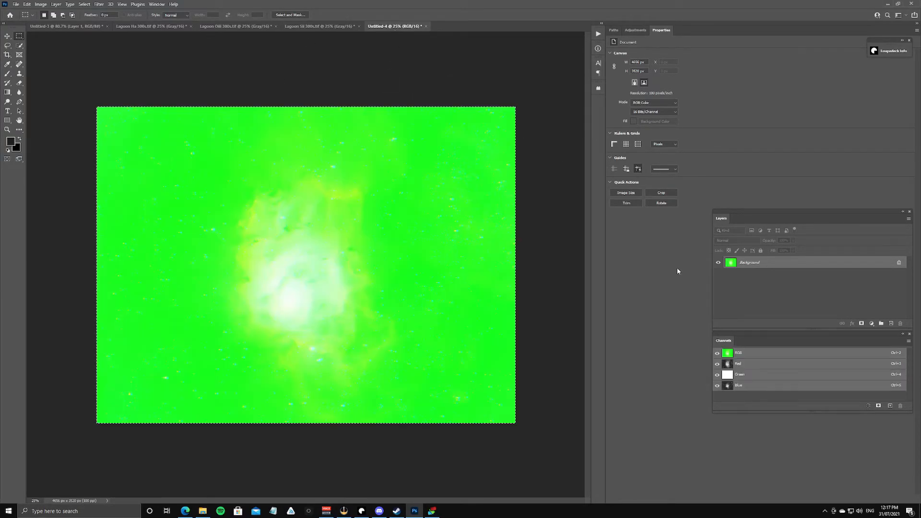
left_click(739, 375)
key("ctrl+v")
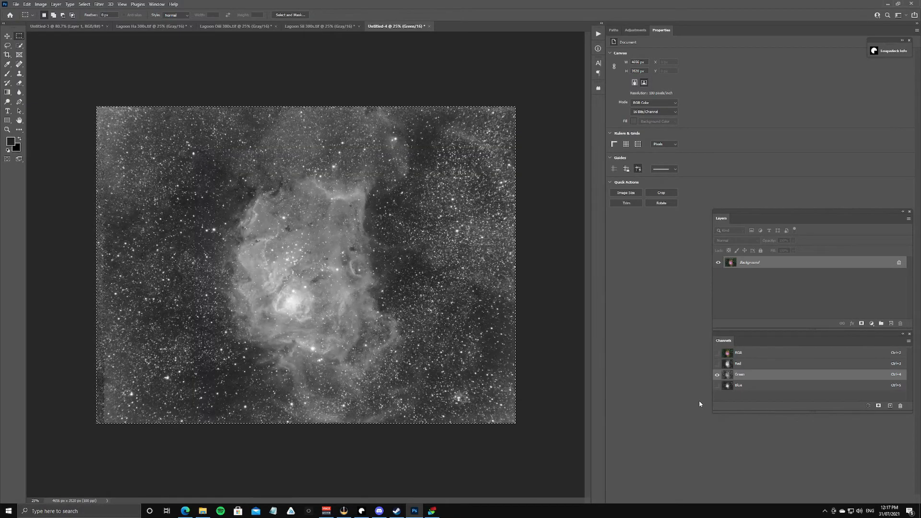
left_click(748, 356)
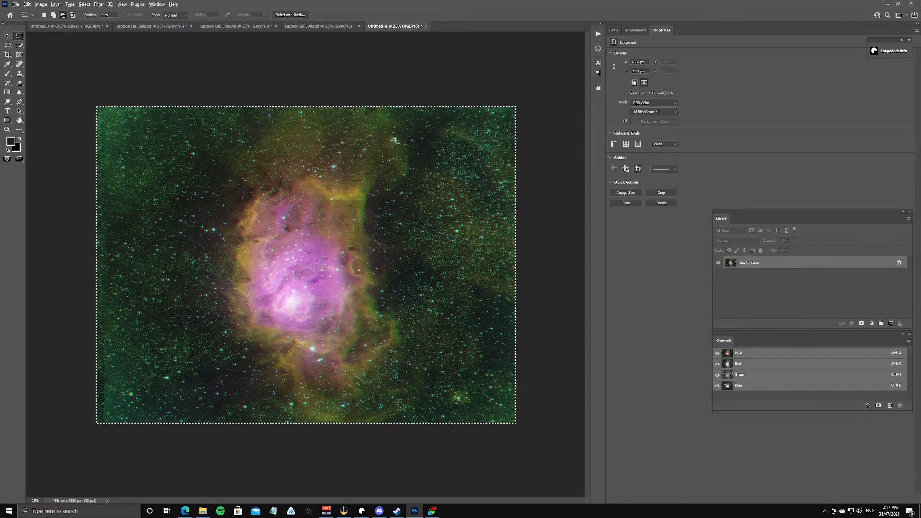
Step: Examine the star alignment close up by comparing the composite and the Red, Green and Blue channels
scroll(395, 140, "up", 5)
scroll(434, 89, "up", 8)
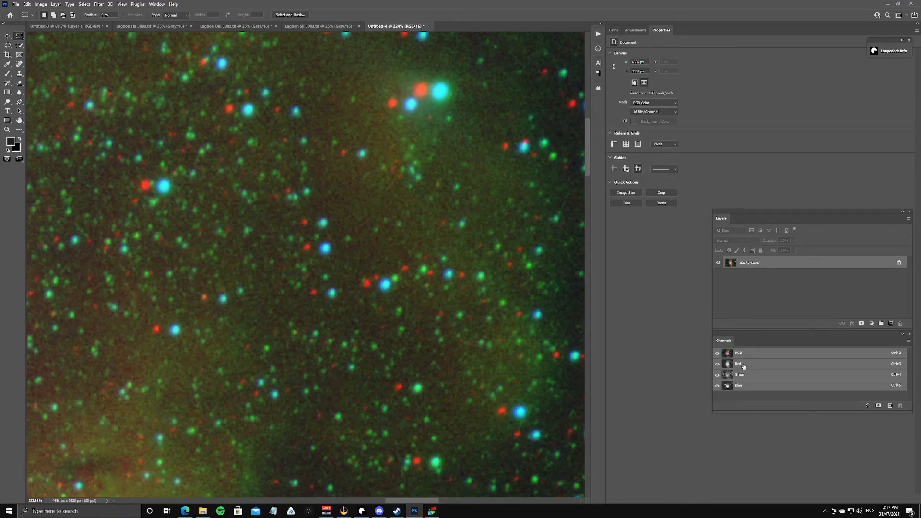
left_click(743, 365)
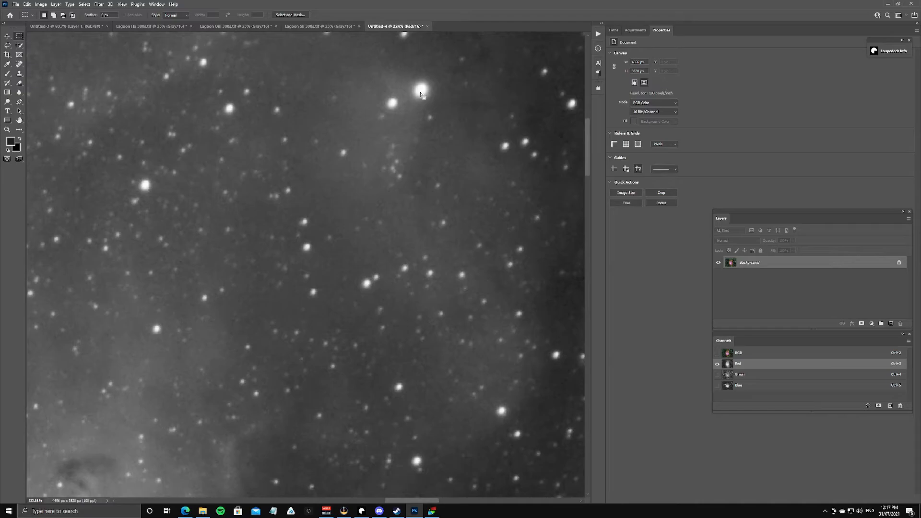
left_click(742, 378)
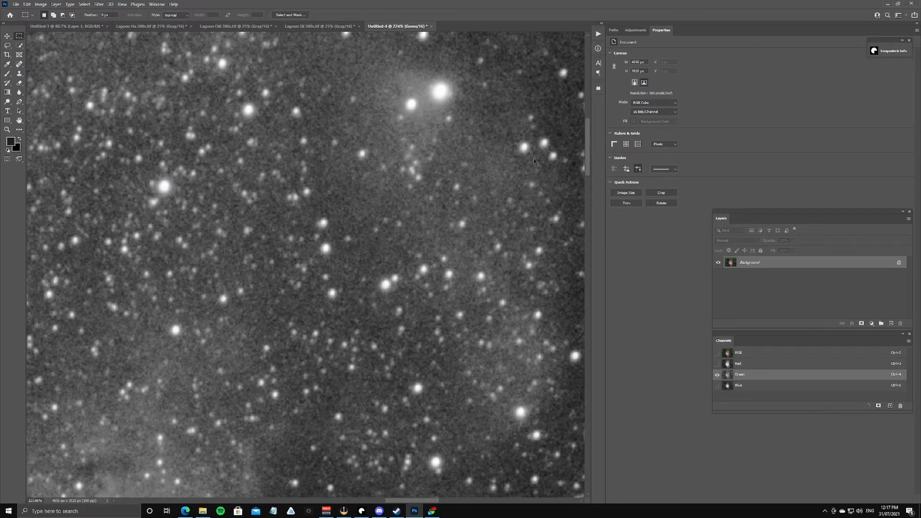
left_click(748, 386)
left_click(744, 375)
left_click(749, 386)
left_click(745, 376)
left_click(760, 386)
left_click(762, 375)
left_click(765, 386)
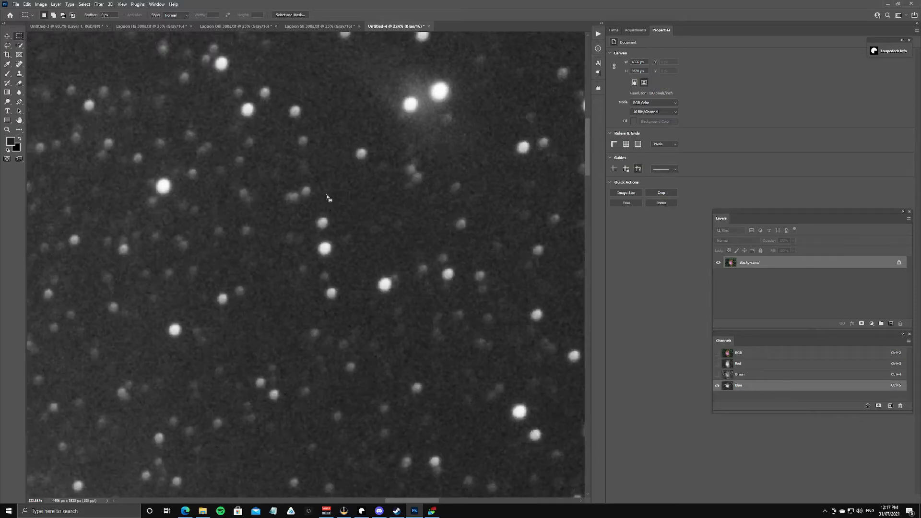
left_click(750, 375)
left_click(750, 366)
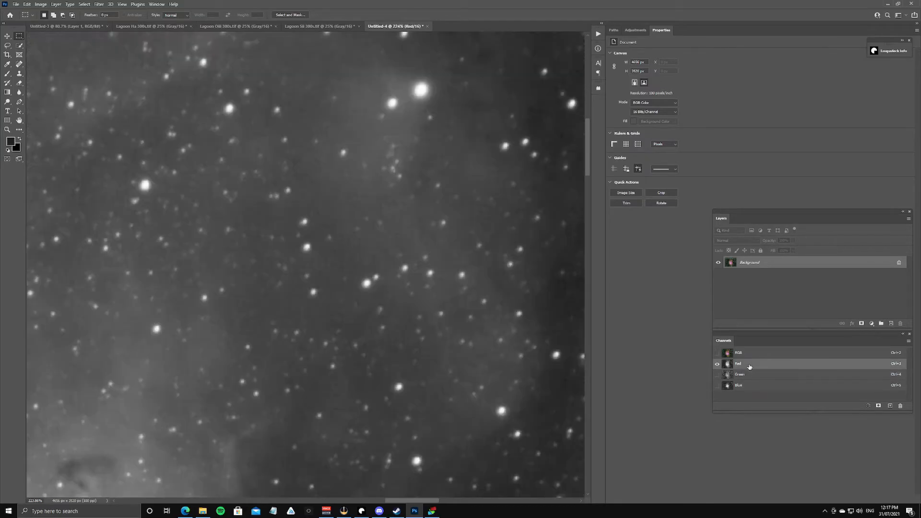
Step: Shift the Red channel to the right with the Move tool, comparing it with the Green channel to align the stars
left_click(7, 36)
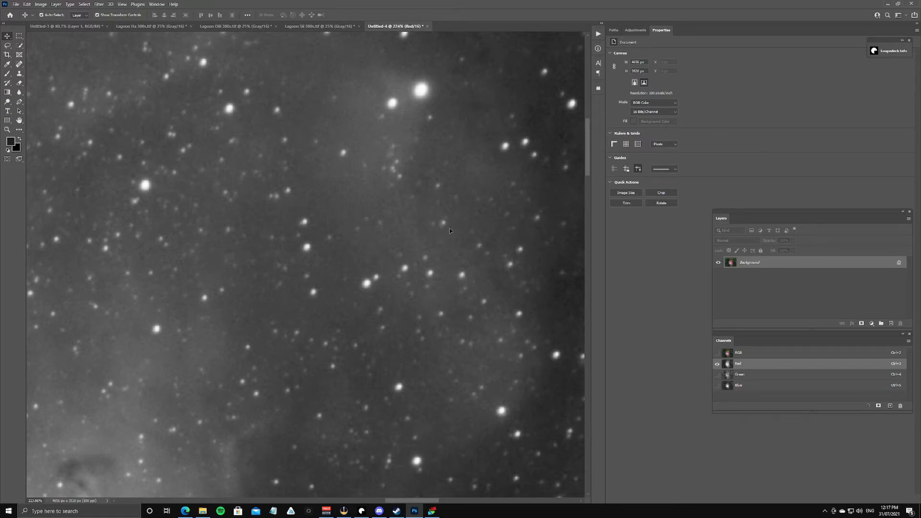
key("Right")
key("Right")
key("Right")
key("Right")
key("Right")
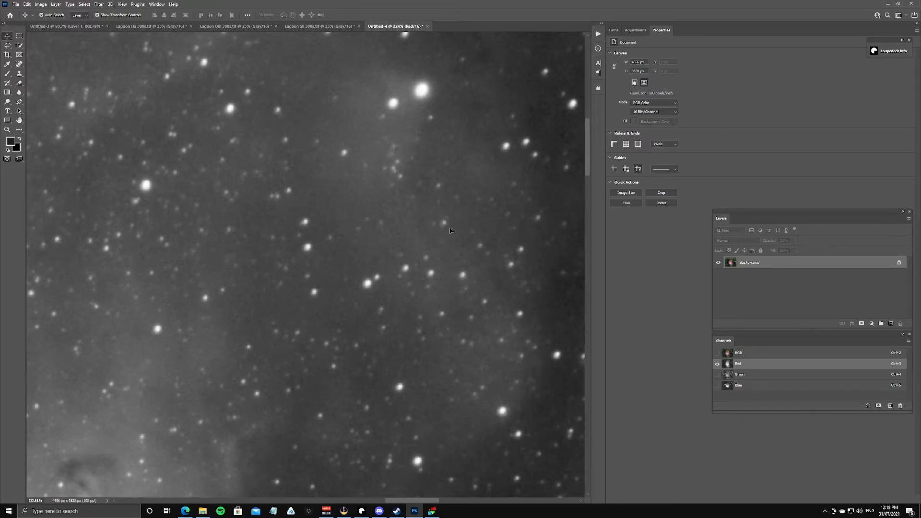
left_click(747, 379)
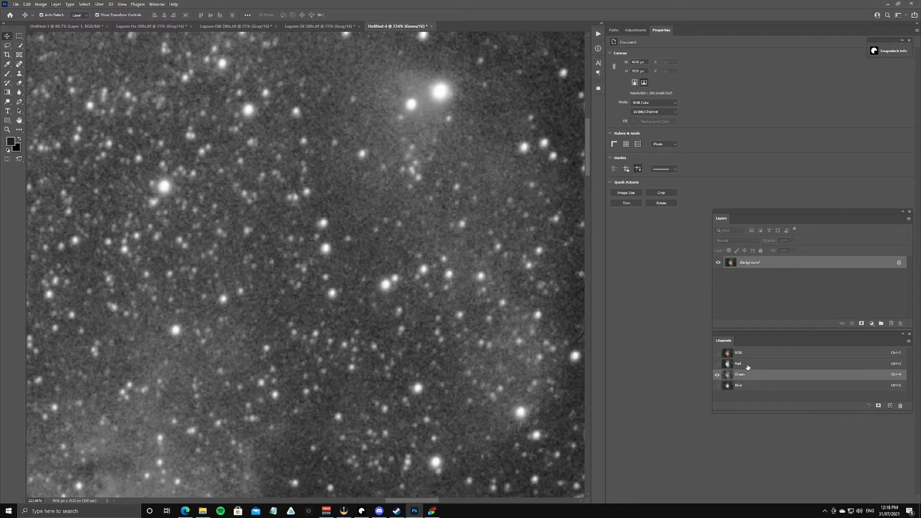
left_click(747, 367)
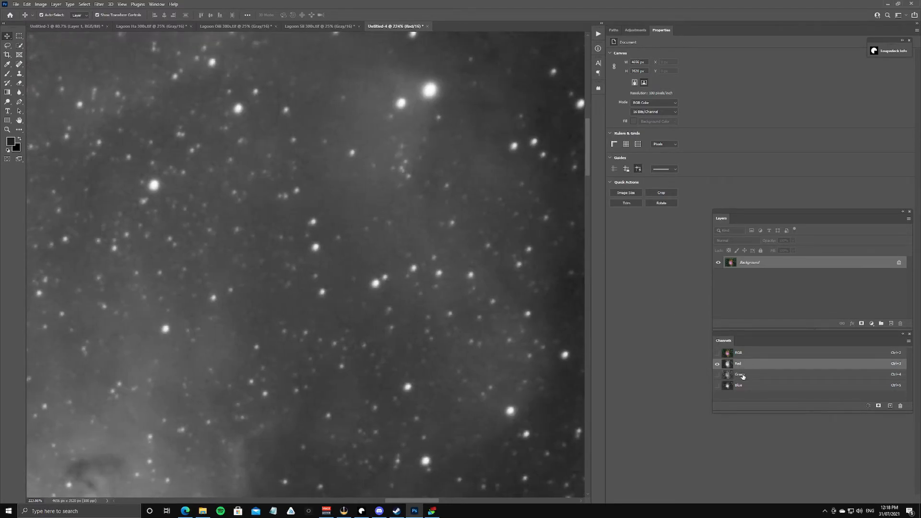
left_click(746, 376)
left_click(743, 368)
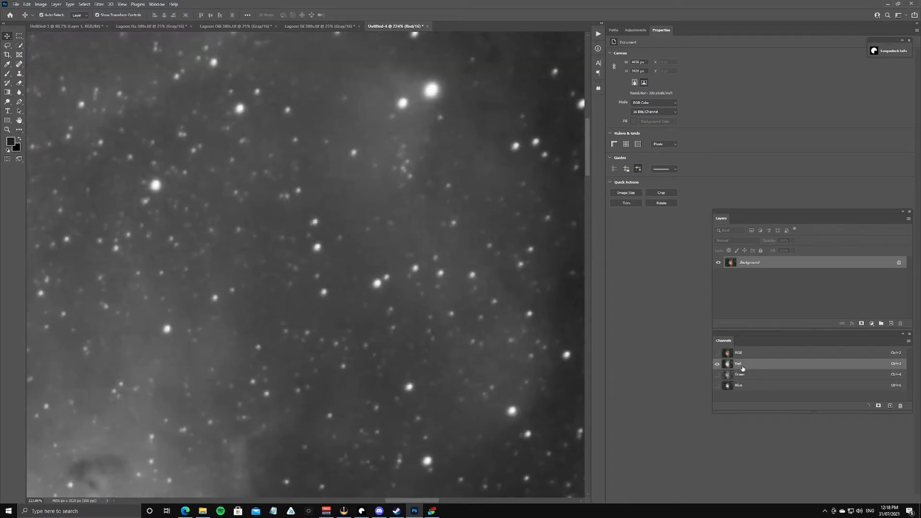
left_click(745, 377)
left_click(744, 367)
left_click(743, 377)
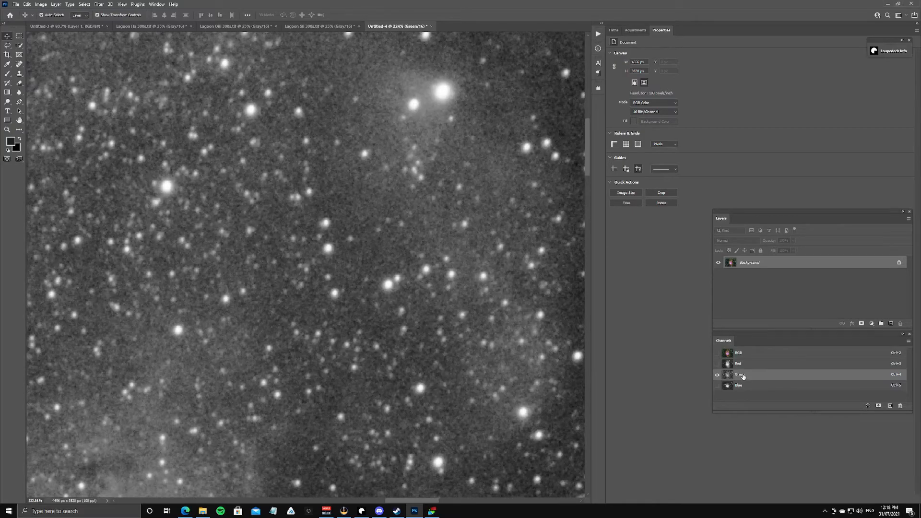
left_click(745, 365)
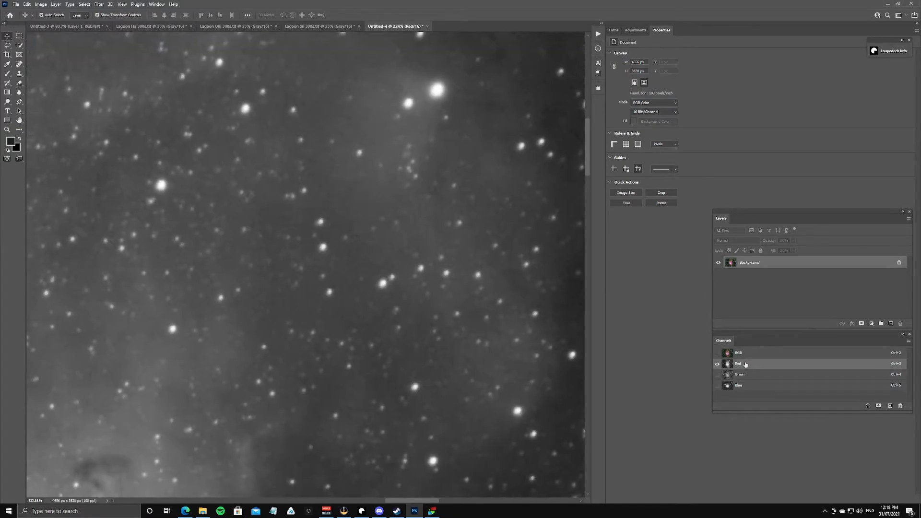
left_click(746, 355)
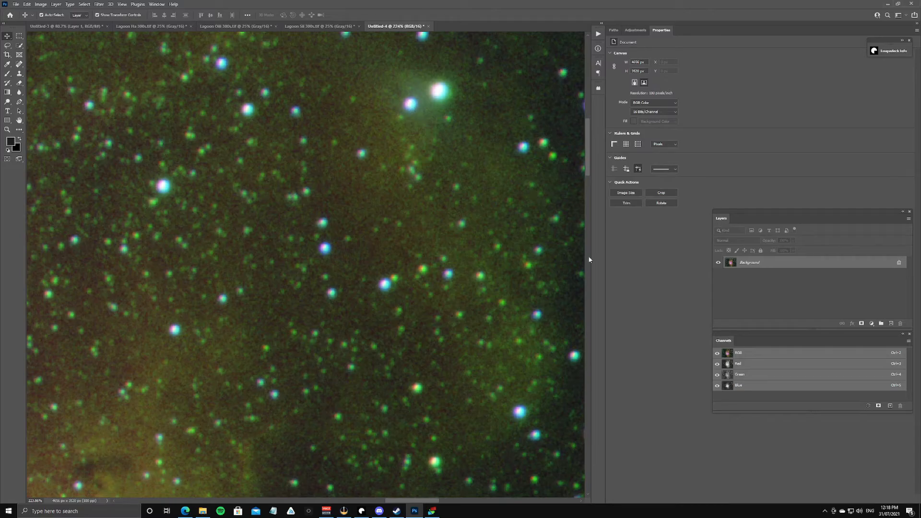
Step: Nudge the Blue channel one step left and one step up, and check the stars in the RGB composite
left_click(736, 387)
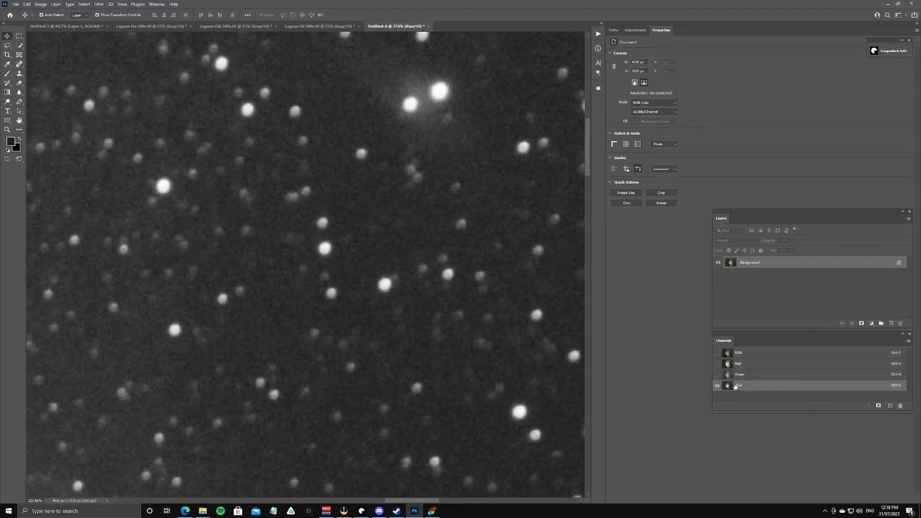
key("Left")
key("Up")
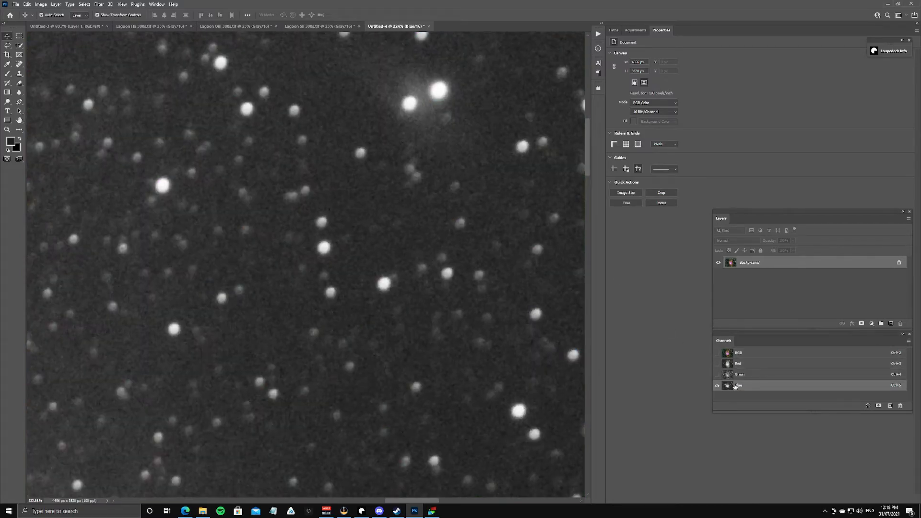
left_click(742, 354)
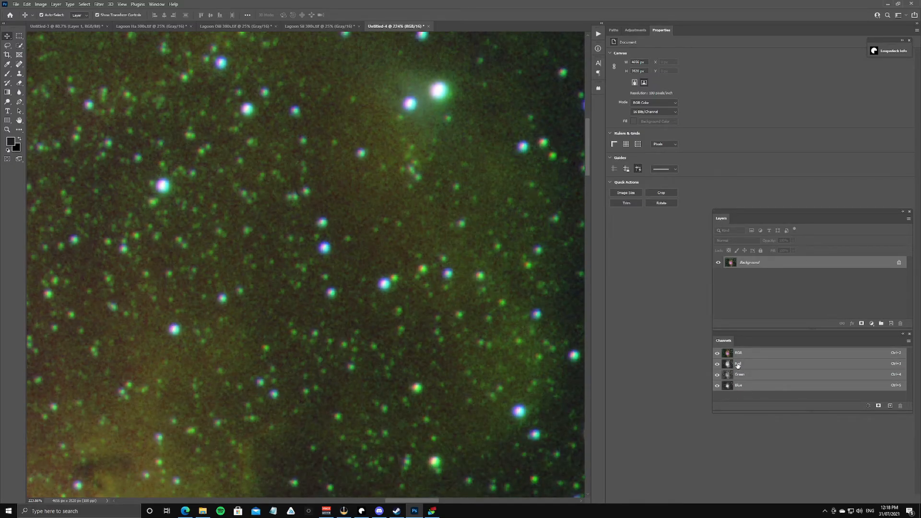
Step: Nudge the Red channel two steps right and one step down, and check the stars in the RGB composite
left_click(738, 365)
key("Right")
key("Right")
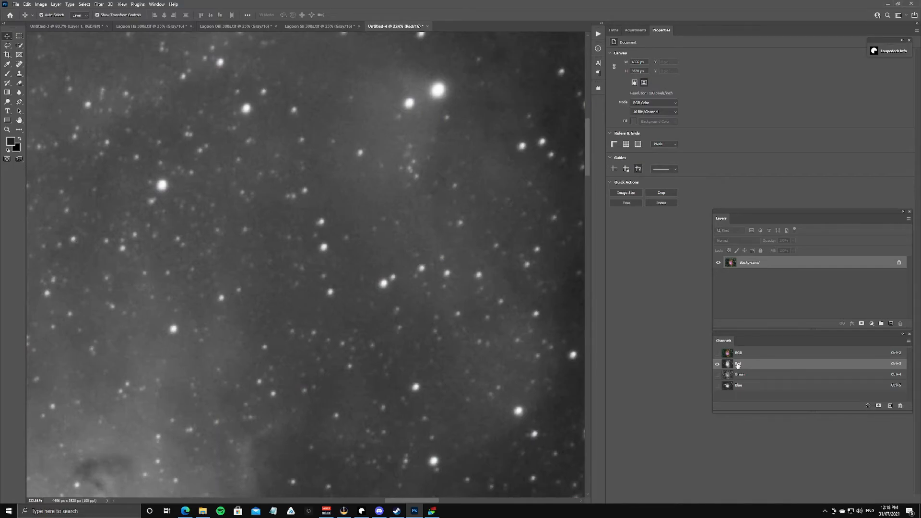
key("Down")
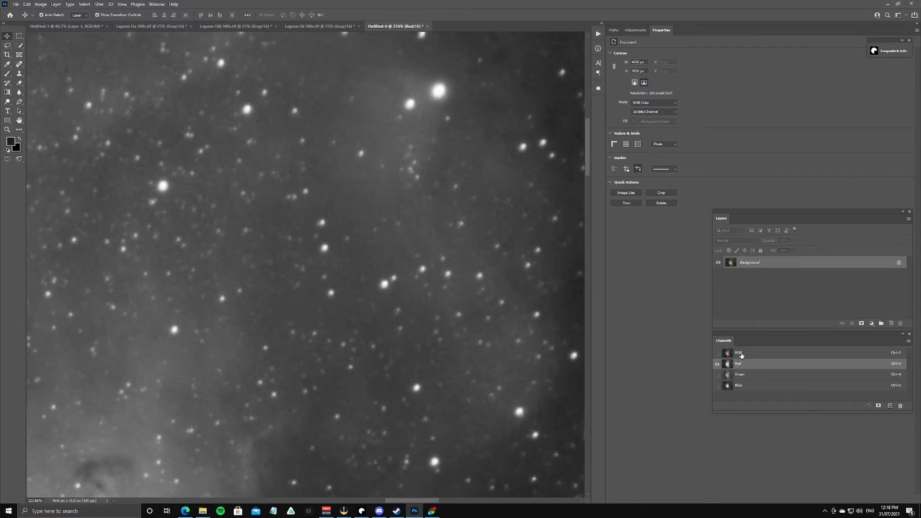
left_click(739, 353)
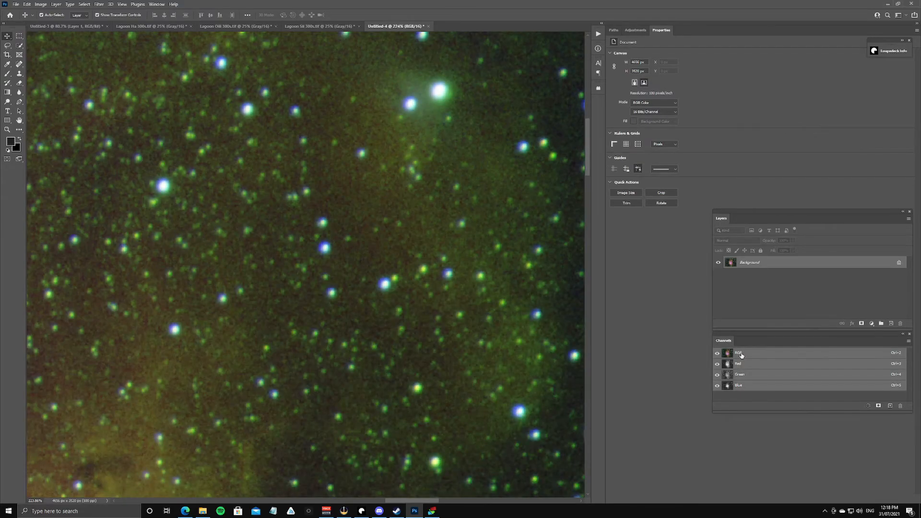
Step: Compare the star positions in the Blue channel, the RGB composite, and the Green and Red channels
left_click(747, 386)
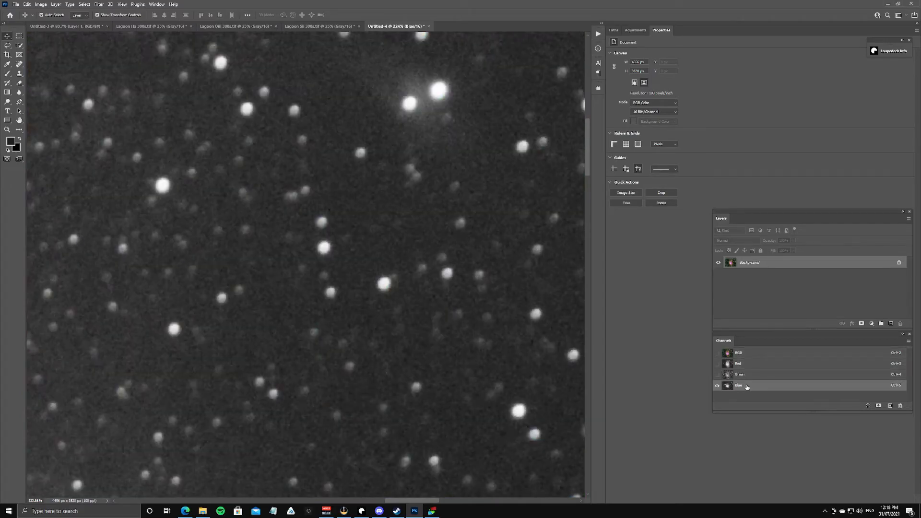
left_click(743, 355)
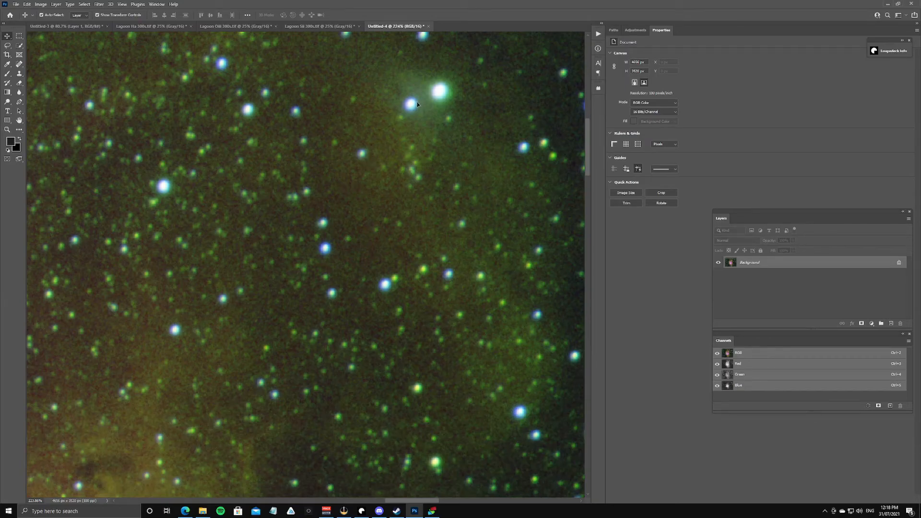
left_click(745, 376)
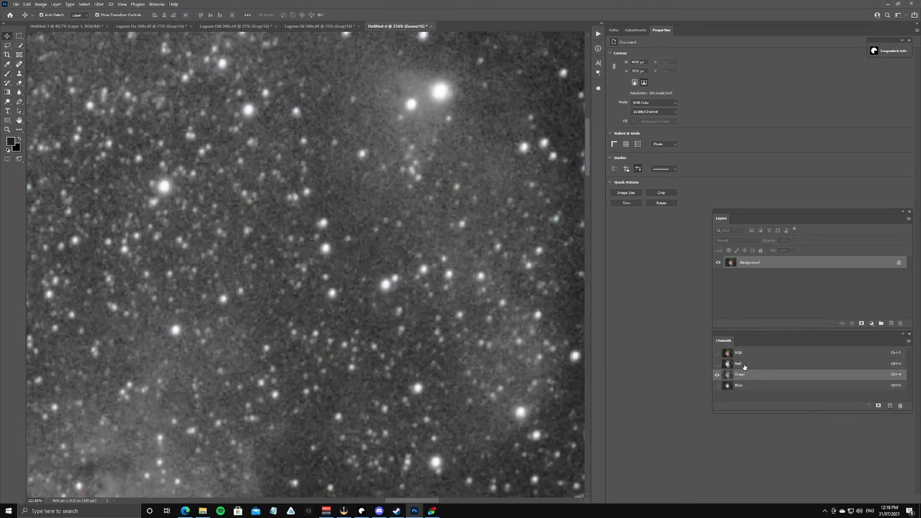
left_click(745, 367)
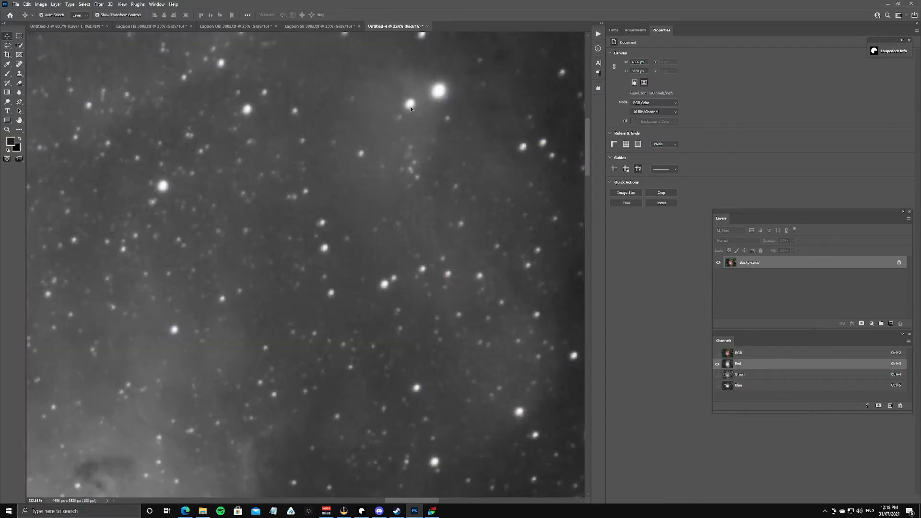
left_click(739, 375)
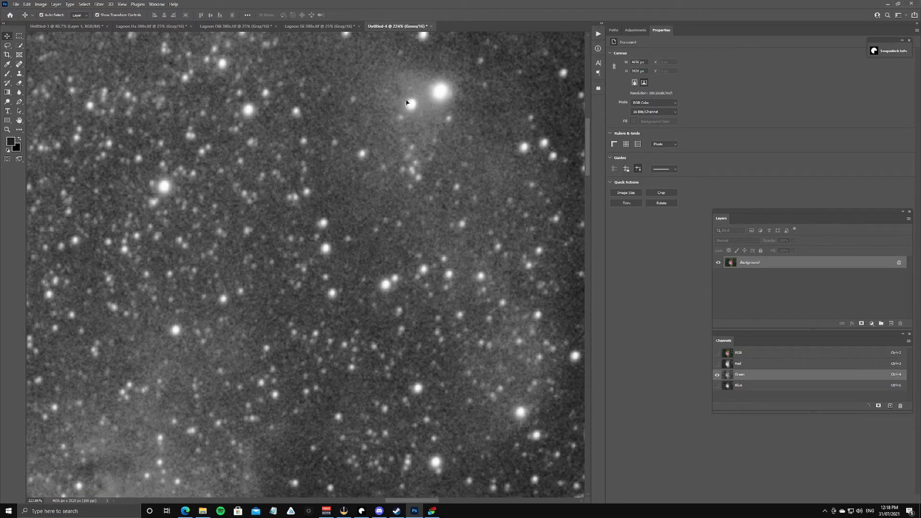
Step: Compare the stars in the Blue channel with the RGB composite, and examine the alignment across the whole nebula
left_click(751, 387)
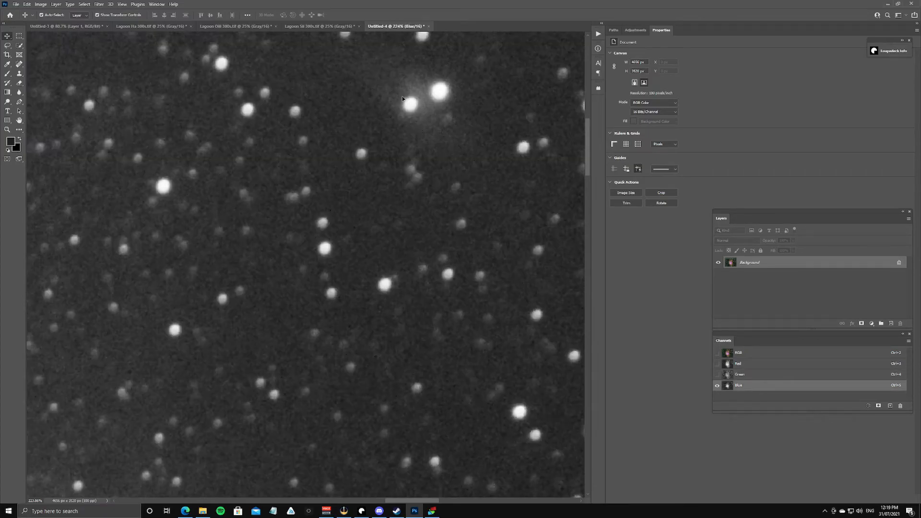
left_click(740, 353)
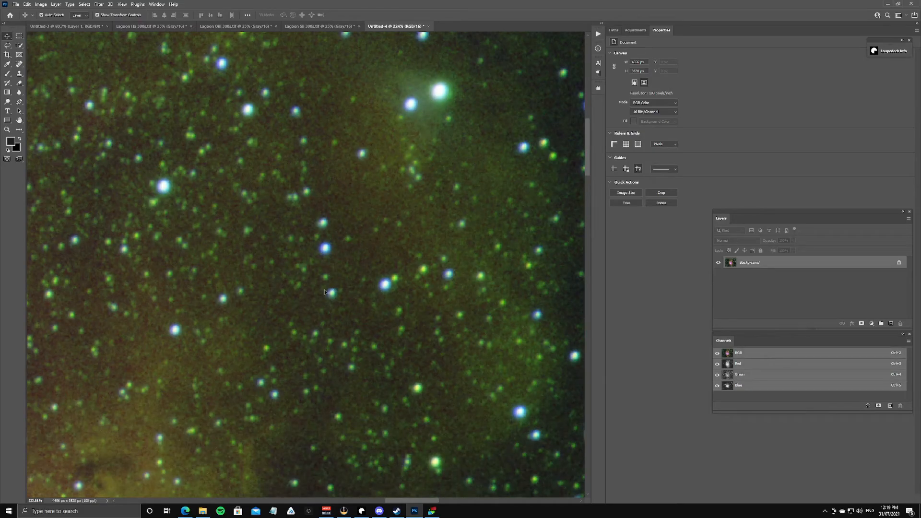
scroll(306, 312, "down", 3)
scroll(307, 313, "down", 5)
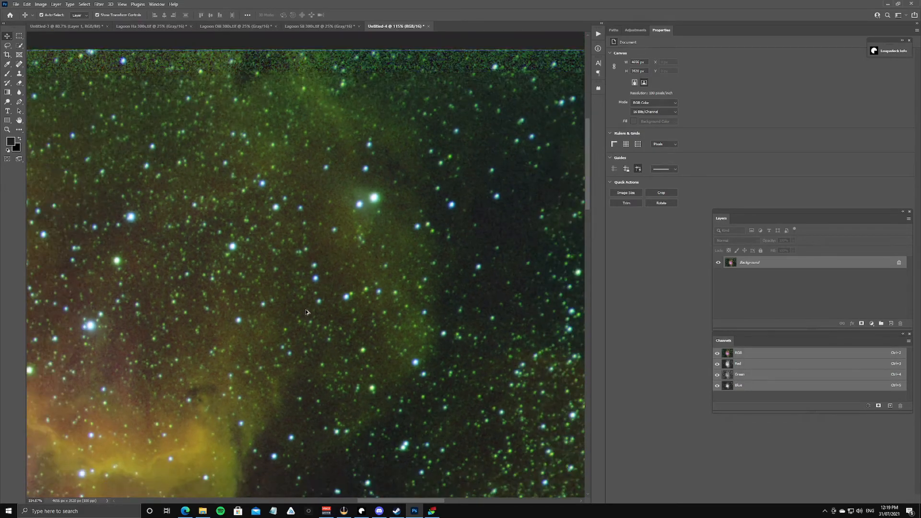
scroll(274, 366, "down", 3)
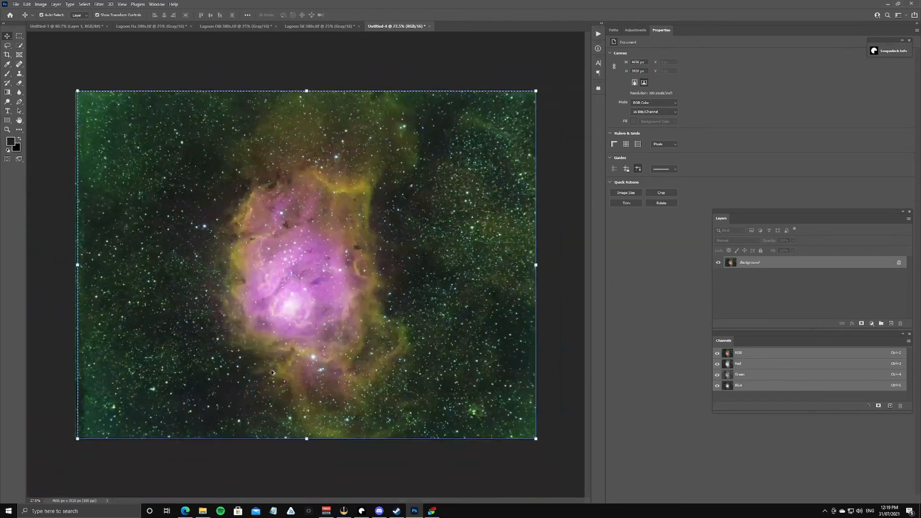
scroll(297, 342, "up", 1)
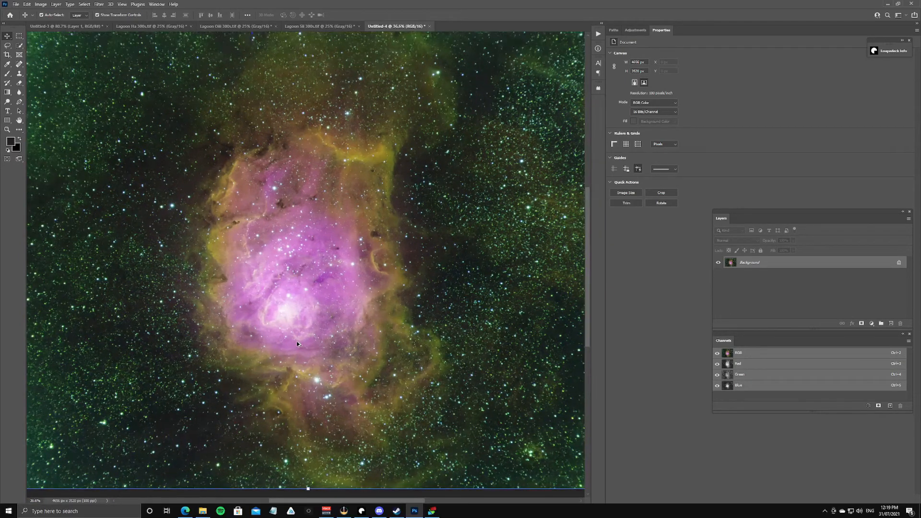
scroll(297, 341, "down", 1)
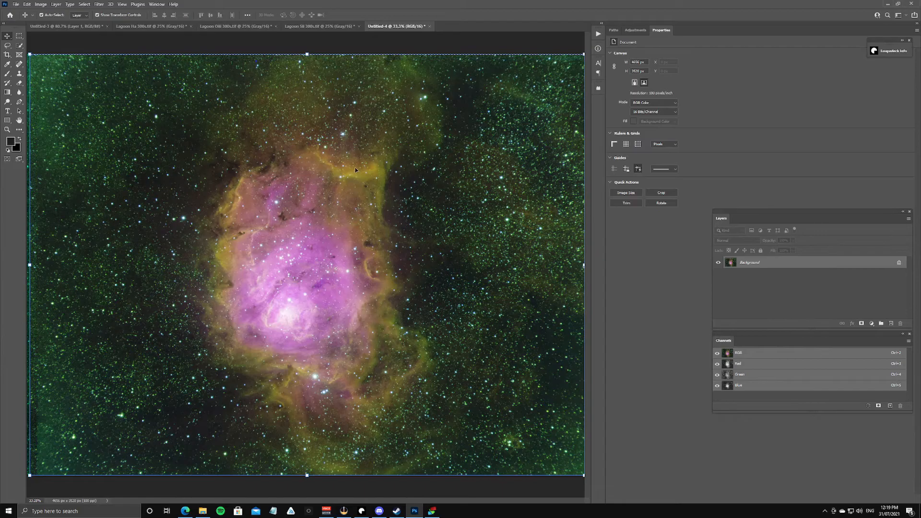
Step: Compare the nebula's colours with the narrowband palette reference strip, examining the Ha/[Sii]/[Oiii] HSO COMMON sample
left_click(61, 26)
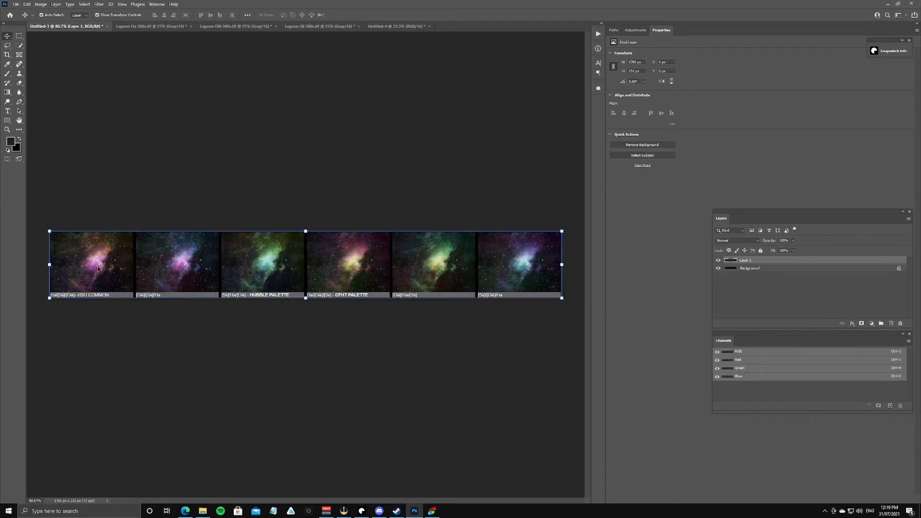
scroll(93, 269, "up", 10)
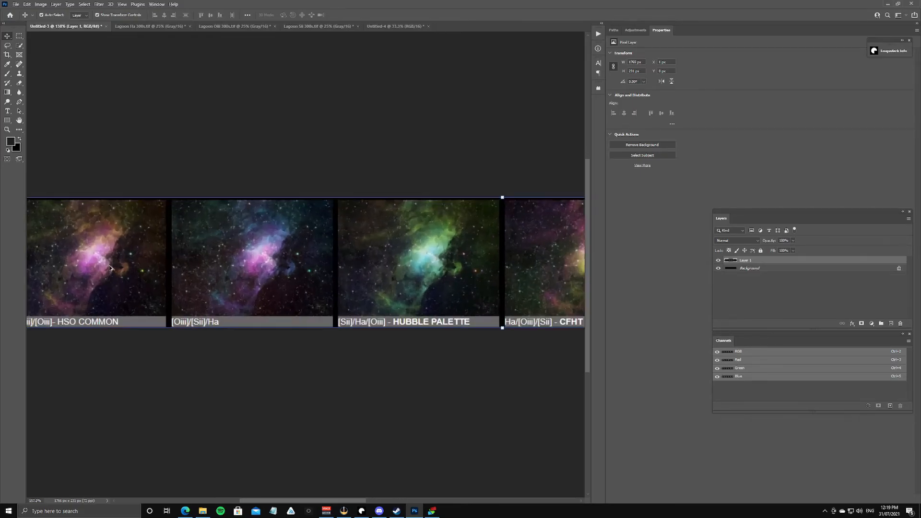
left_click_drag(304, 502, 272, 502)
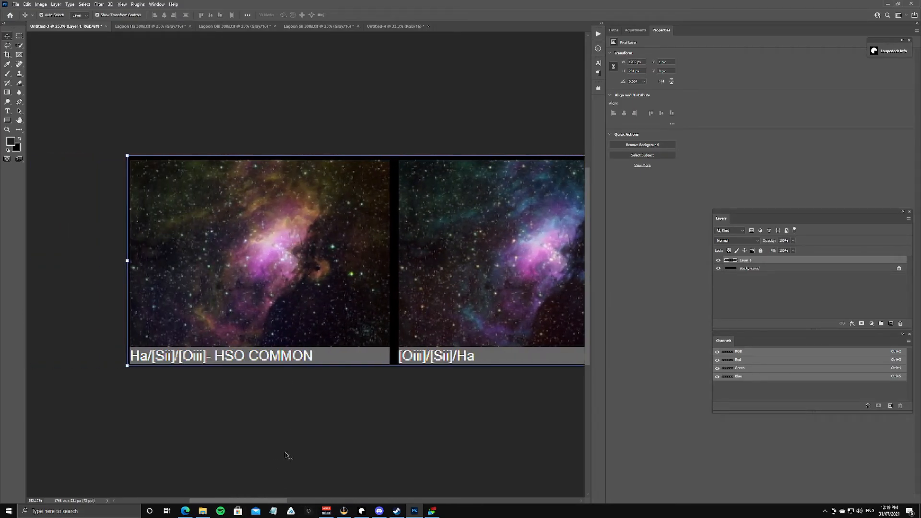
left_click_drag(278, 502, 357, 489)
scroll(337, 438, "down", 3)
left_click(384, 26)
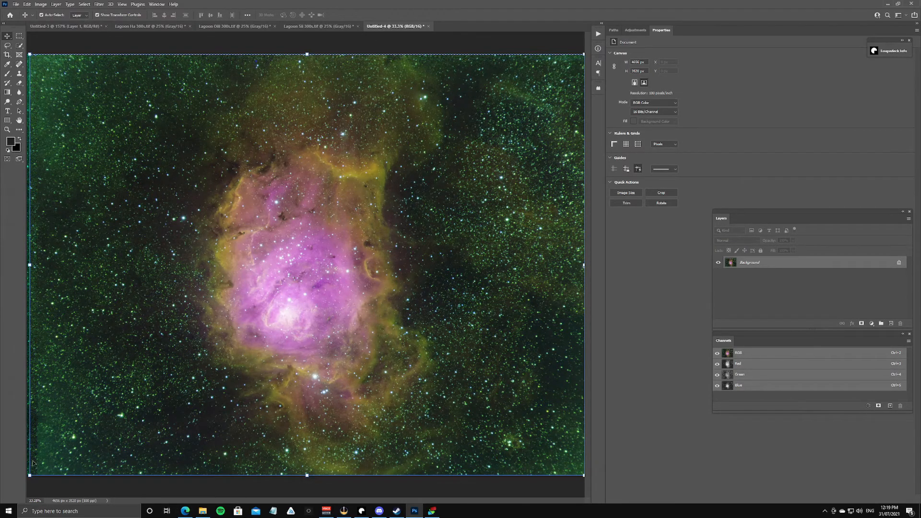
Step: Crop the combined image to a nearly square frame around the nebula, trimming the uneven edges on all sides
key("c")
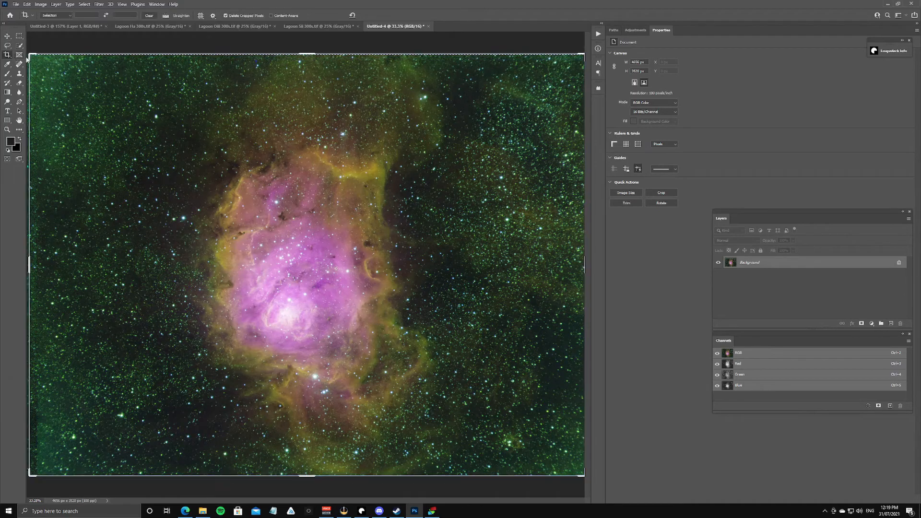
left_click_drag(30, 55, 68, 71)
left_click_drag(544, 458, 505, 453)
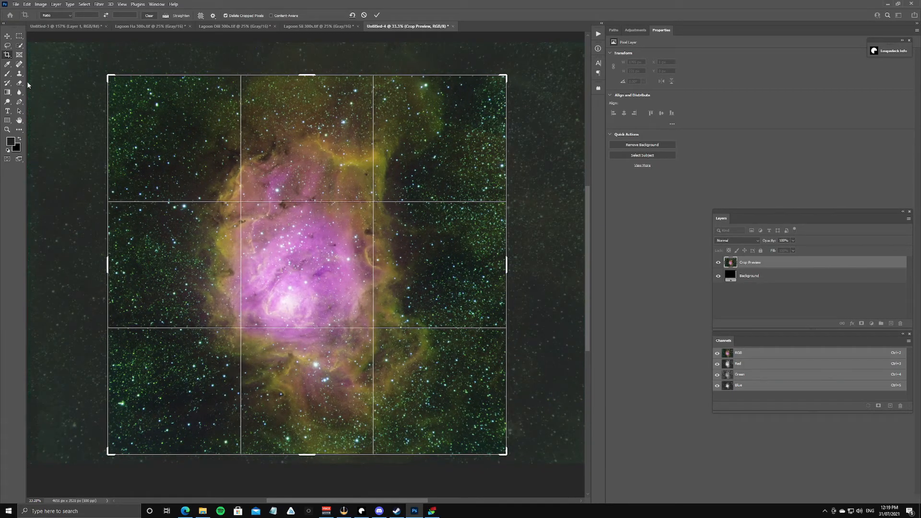
key("Return")
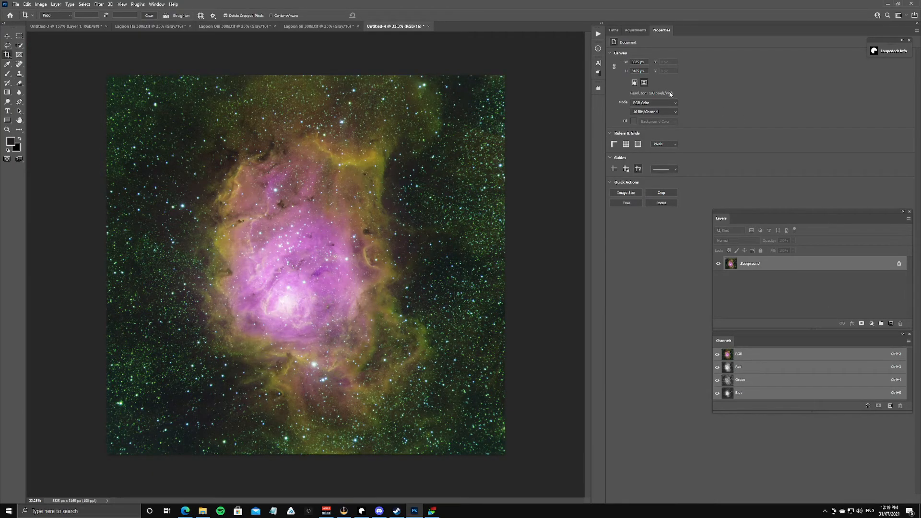
Step: Add a Selective Color adjustment layer targeting the Greens and try out its Magenta amount
left_click(636, 30)
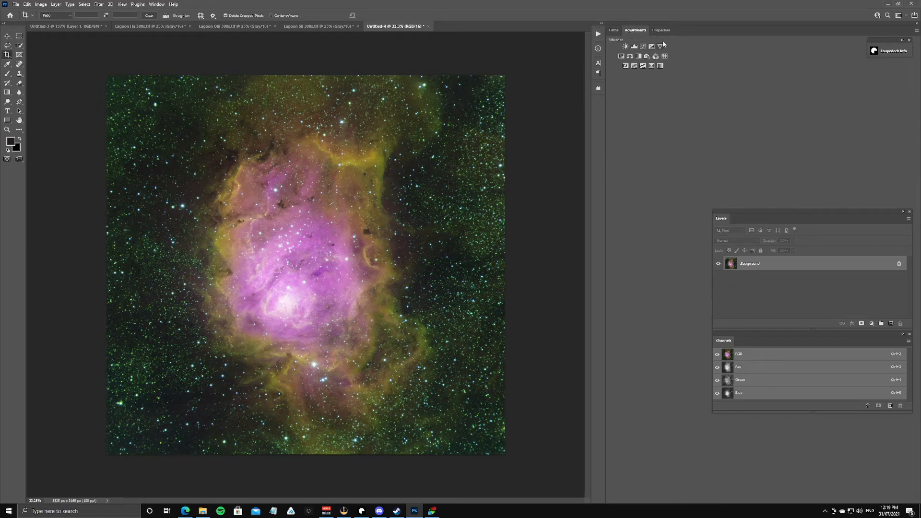
left_click(653, 66)
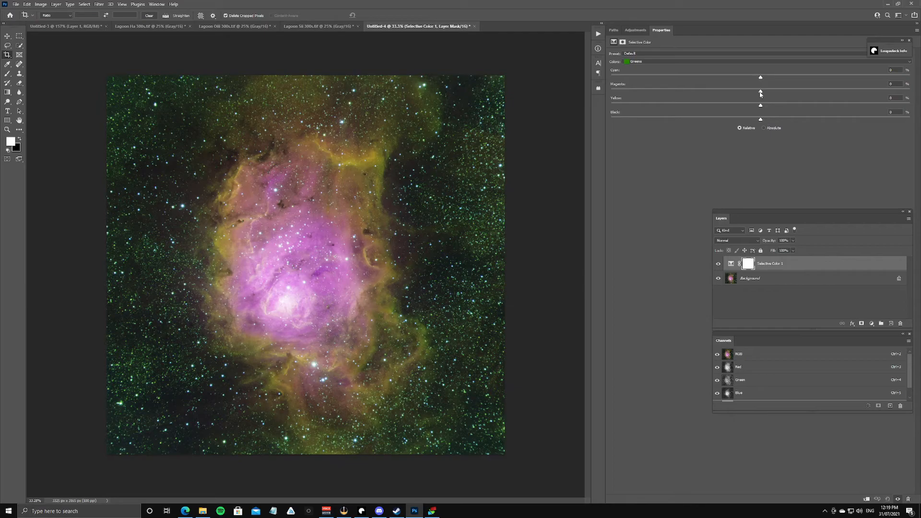
left_click_drag(760, 92, 797, 91)
left_click_drag(764, 95, 762, 95)
Step: Compare the Background layer's Green, Red and Blue channels with the RGB composite to examine the excess green
left_click(741, 380)
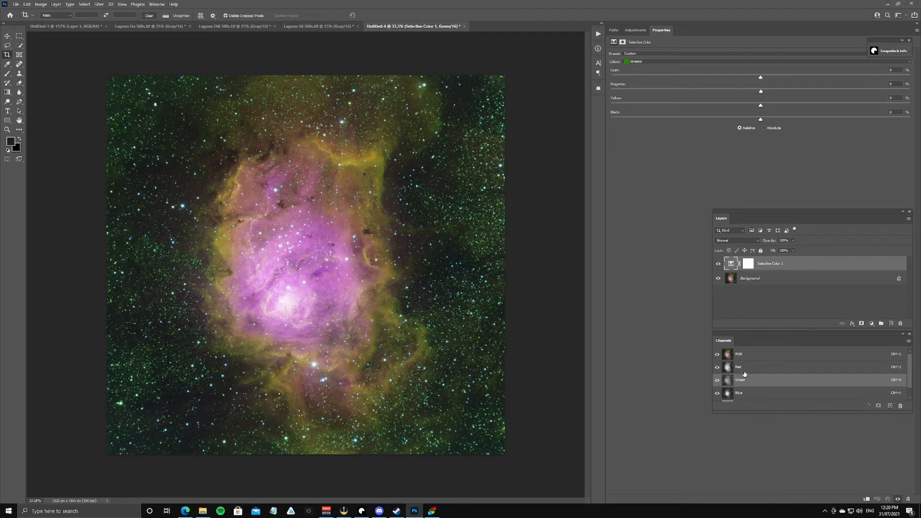
left_click(740, 357)
left_click(742, 277)
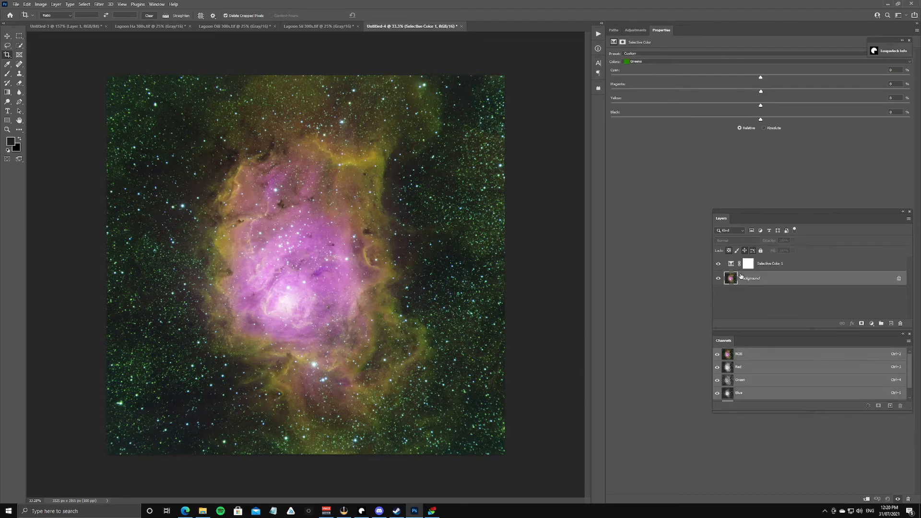
left_click(740, 379)
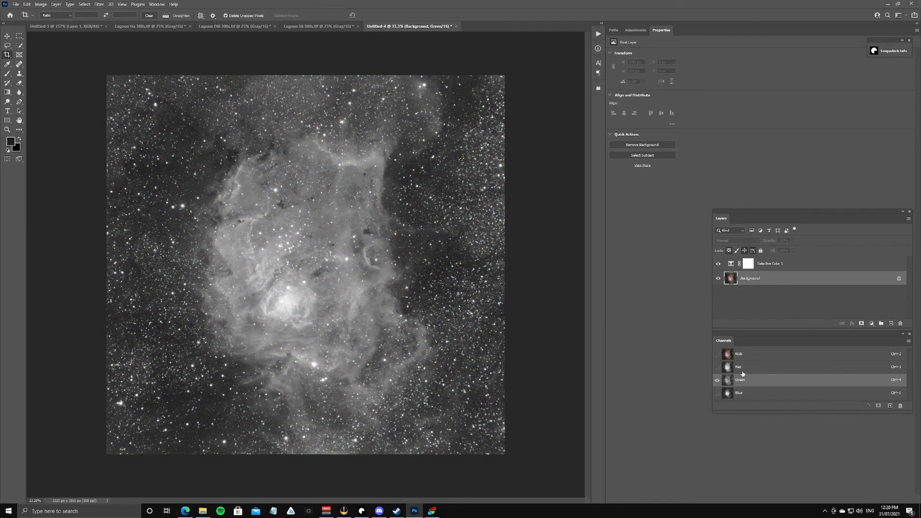
left_click(742, 367)
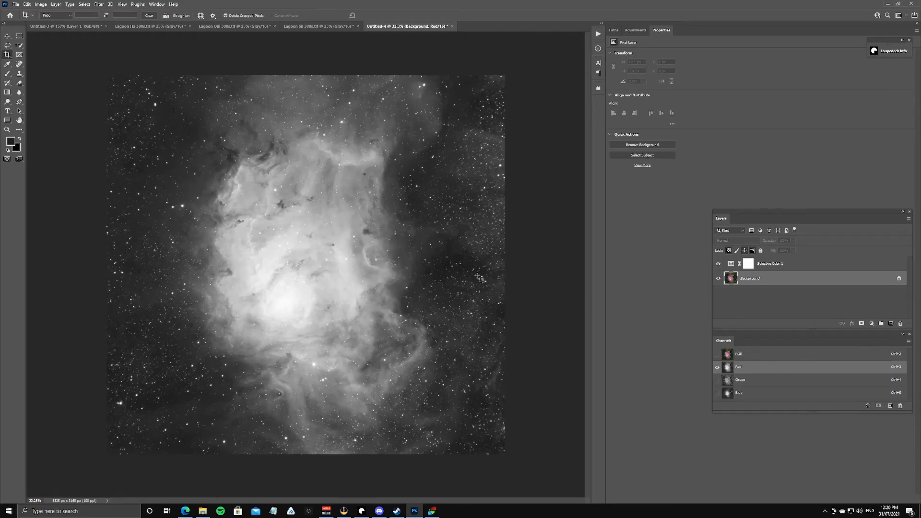
left_click(739, 379)
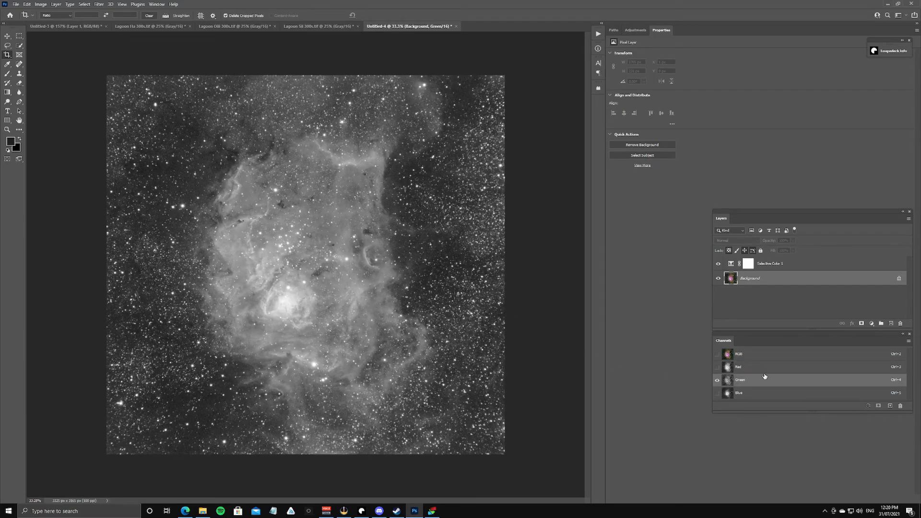
left_click(737, 394)
left_click(746, 355)
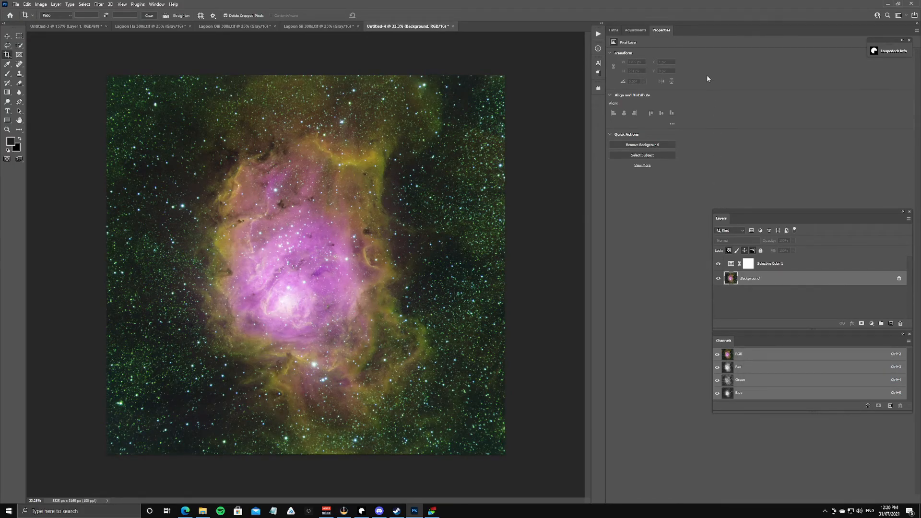
Step: In the Selective Color layer, set the Greens to about Cyan -88%, Magenta +66%, Yellow -92% and Black +15%
left_click(754, 265)
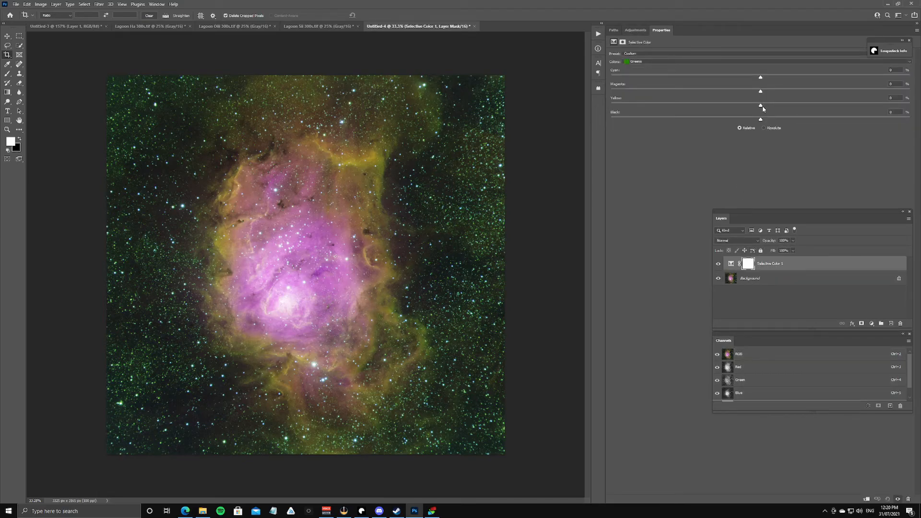
left_click_drag(762, 108, 727, 109)
left_click_drag(910, 105, 817, 104)
left_click_drag(661, 92, 845, 89)
left_click_drag(915, 87, 810, 79)
left_click_drag(741, 119, 783, 119)
Step: Lower Cyan, Magenta and Yellow for the Reds in the Selective Color layer, and adjust the sliders of further colour ranges
left_click(763, 61)
left_click(758, 71)
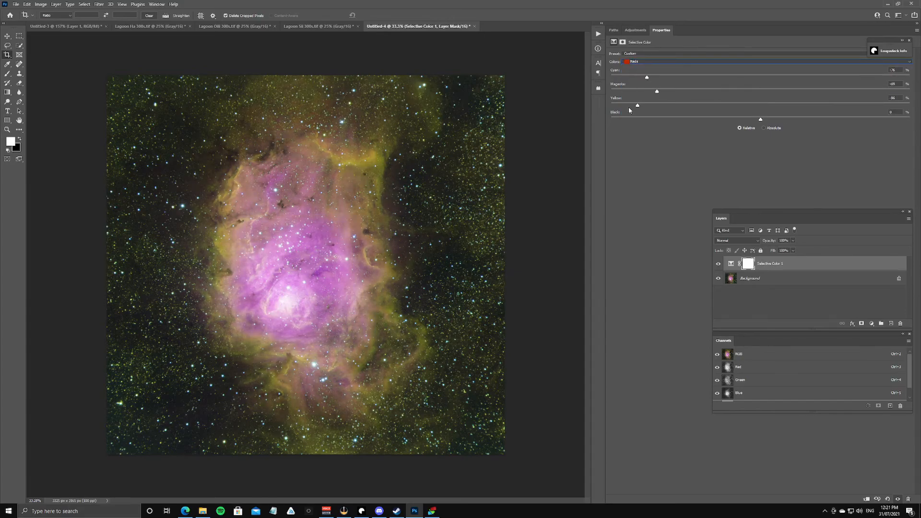
left_click(720, 61)
left_click(720, 74)
left_click(691, 61)
left_click(691, 85)
left_click_drag(760, 77, 692, 105)
Step: Fine-tune the remaining Selective Color ranges to give the nebula richer orange, green and violet tones against a neutral sky
left_click(691, 61)
left_click(691, 97)
left_click_drag(761, 119, 825, 120)
left_click(768, 61)
left_click(744, 75)
left_click_drag(739, 77, 852, 77)
mouse_move(701, 91)
left_mouse_down()
mouse_move(689, 91)
mouse_move(707, 105)
left_mouse_up()
key("Down")
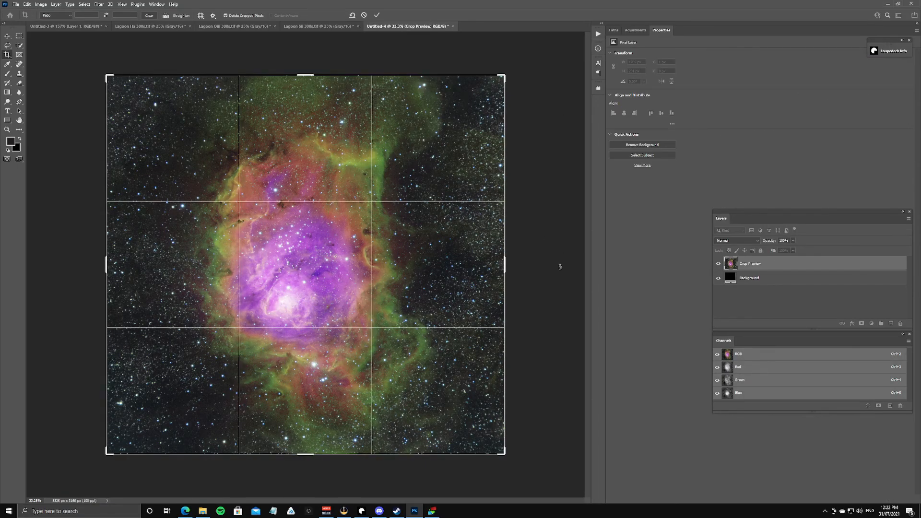
left_click(16, 3)
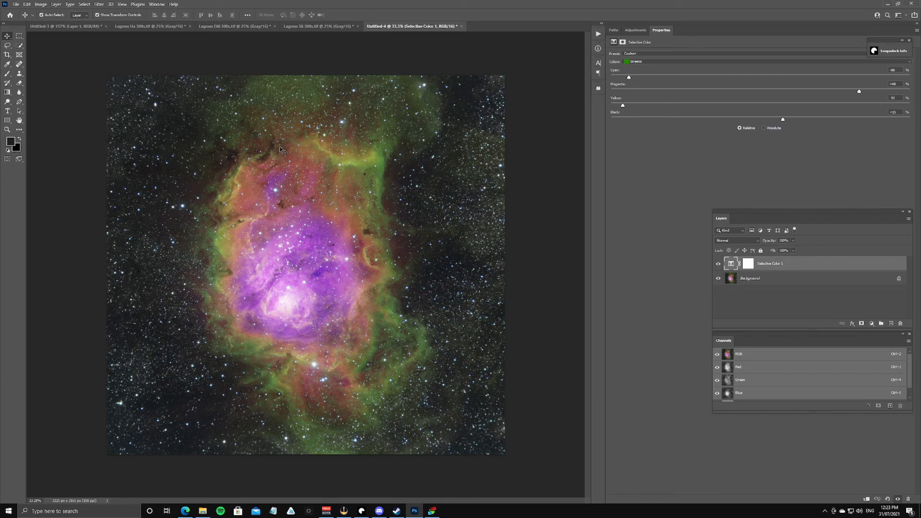
Step: Compare the colour-corrected nebula with the HSO COMMON and HUBBLE PALETTE samples in the palette reference strip
left_click(91, 26)
left_click_drag(335, 502, 315, 491)
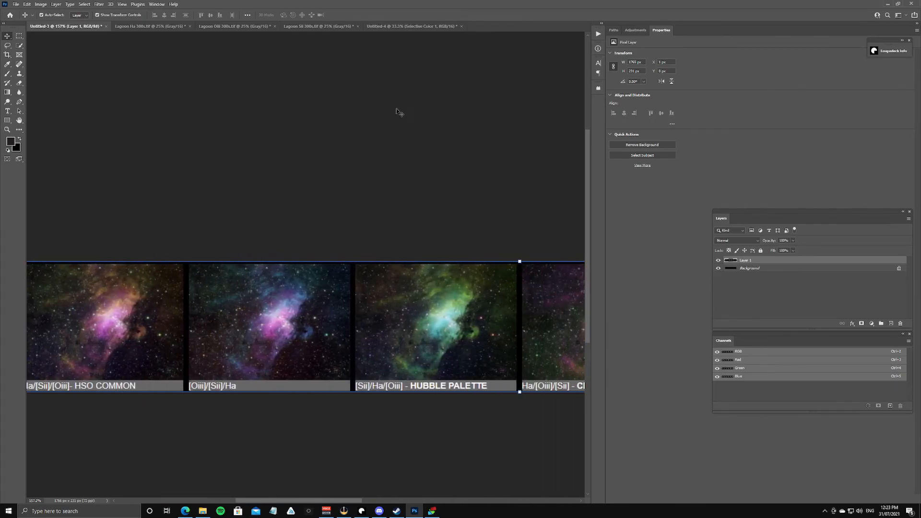
left_click(426, 26)
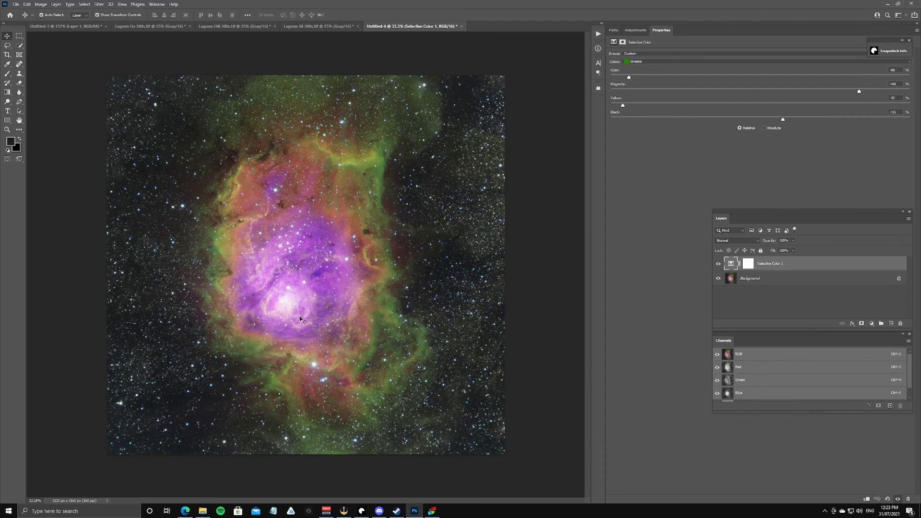